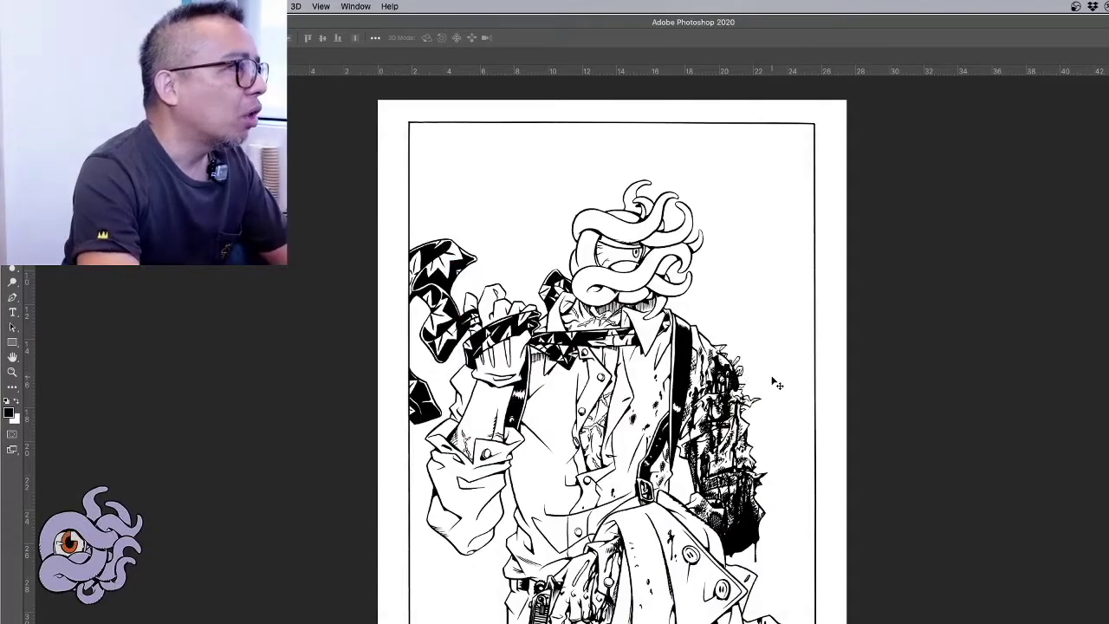
- Zoom in on the coat's lower flap and draw a rectangular marquee selection over its lower right part
scroll(773, 381, "up", 3)
scroll(736, 368, "up", 3)
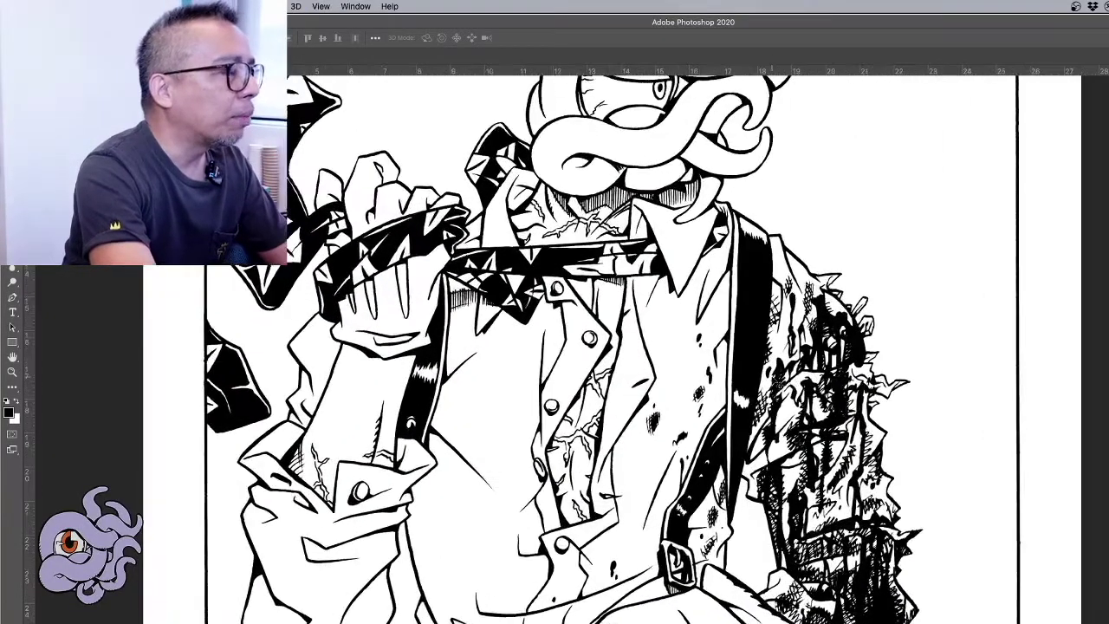
scroll(700, 356, "up", 3)
scroll(699, 355, "down", 5)
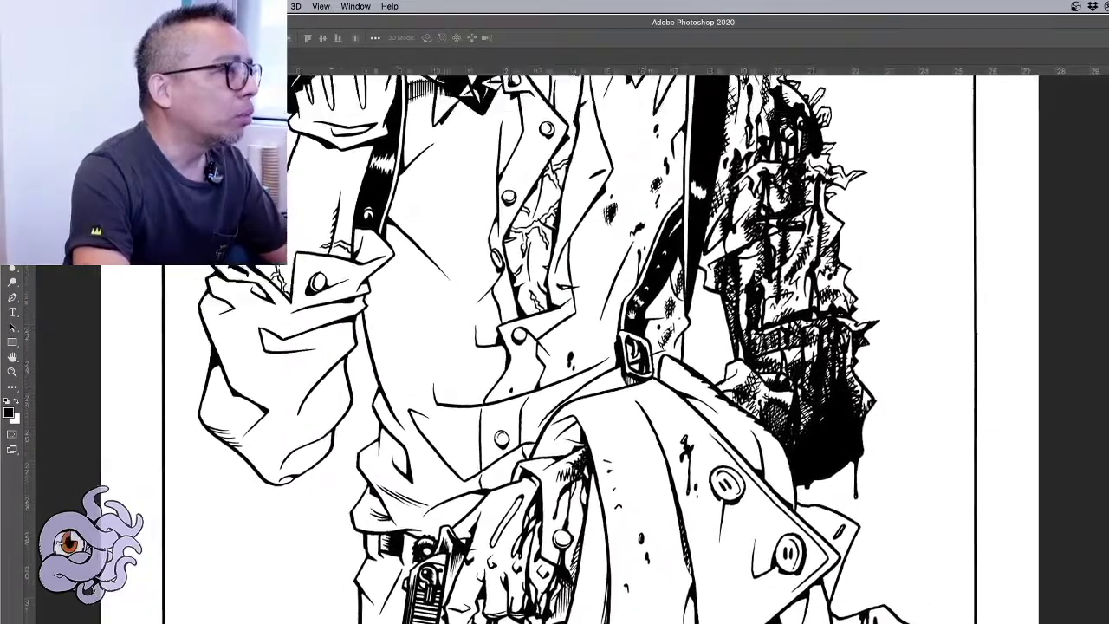
scroll(611, 280, "up", 8)
left_click_drag(611, 279, 594, 245)
scroll(679, 523, "down", 5)
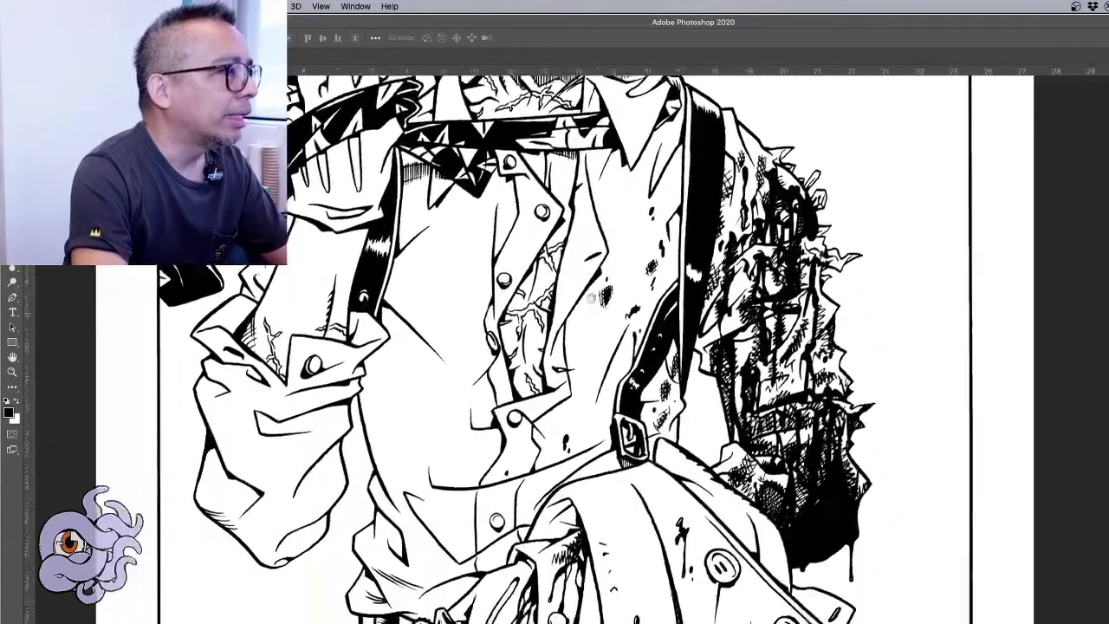
scroll(674, 451, "down", 3)
scroll(669, 375, "down", 2)
scroll(670, 375, "right", 3)
key("ctrl+plus")
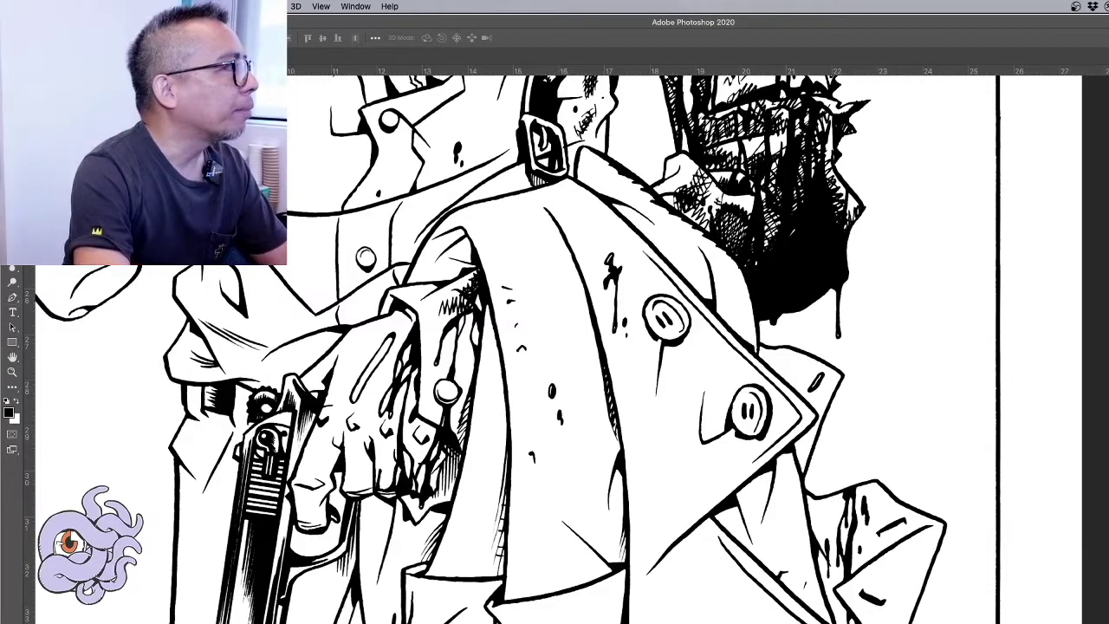
key("m")
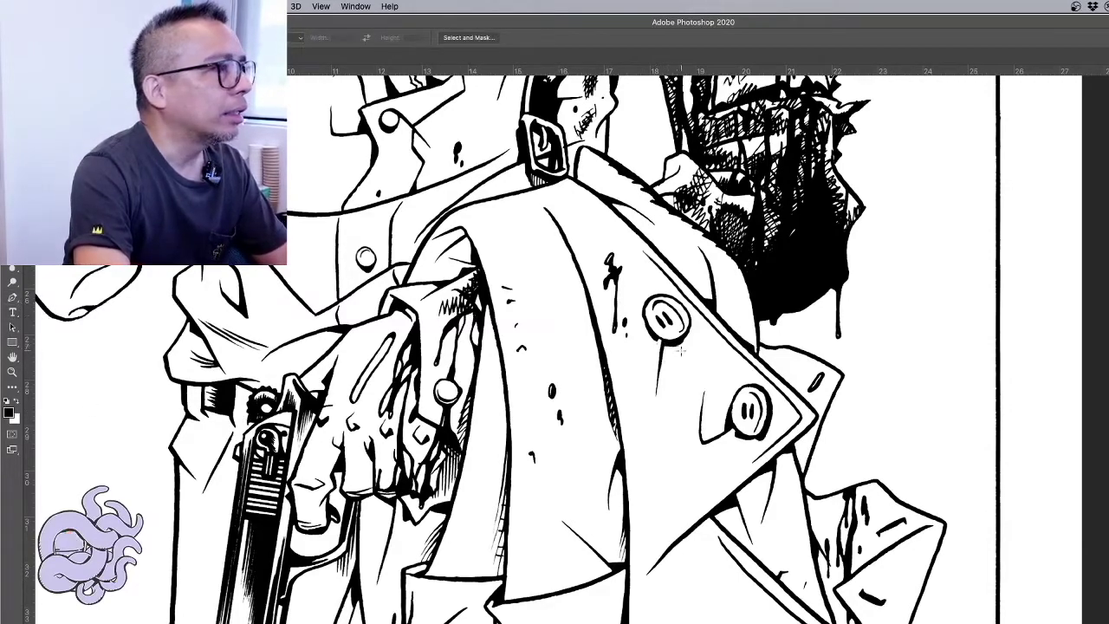
left_click_drag(631, 323, 957, 586)
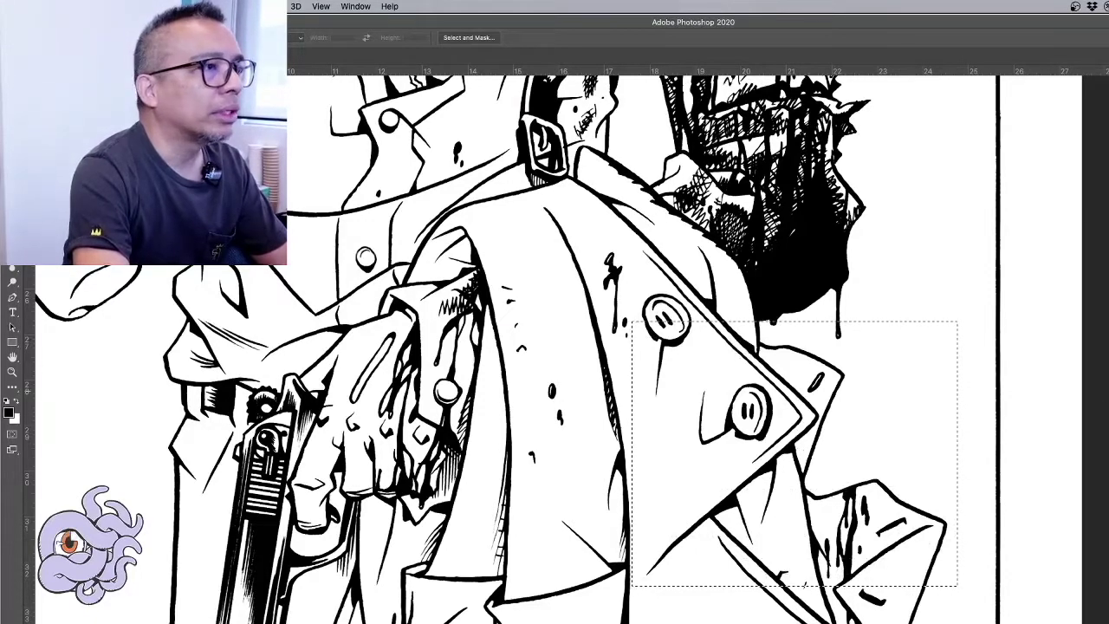
- Fill the selected rectangle with a mid grey picked from the Swatches panel
left_click(1096, 103)
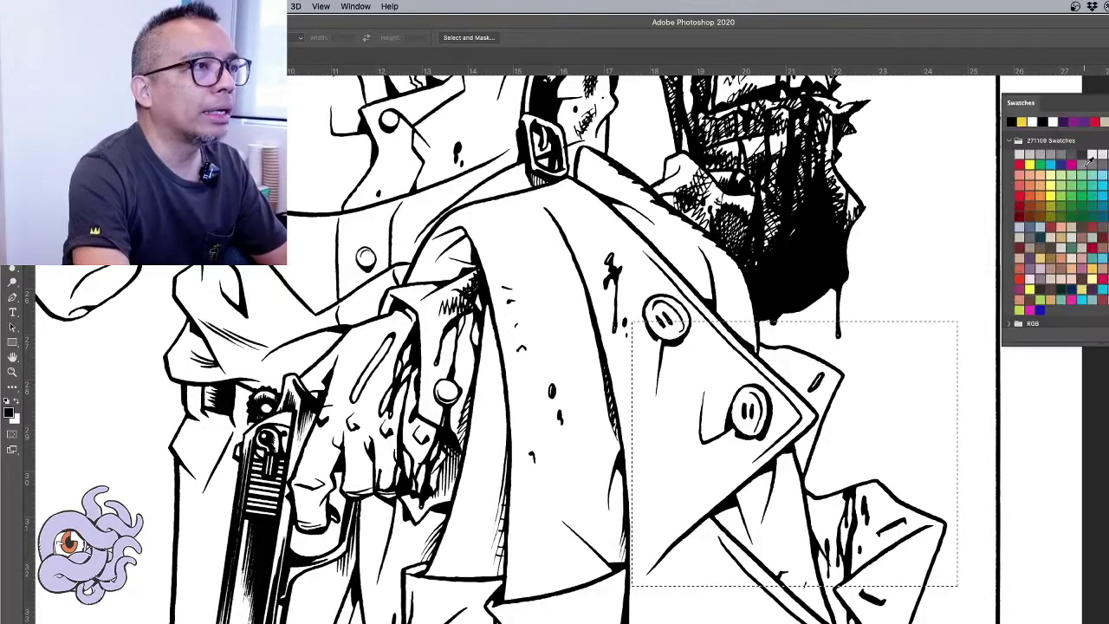
left_click(1041, 154)
key("alt+BackSpace")
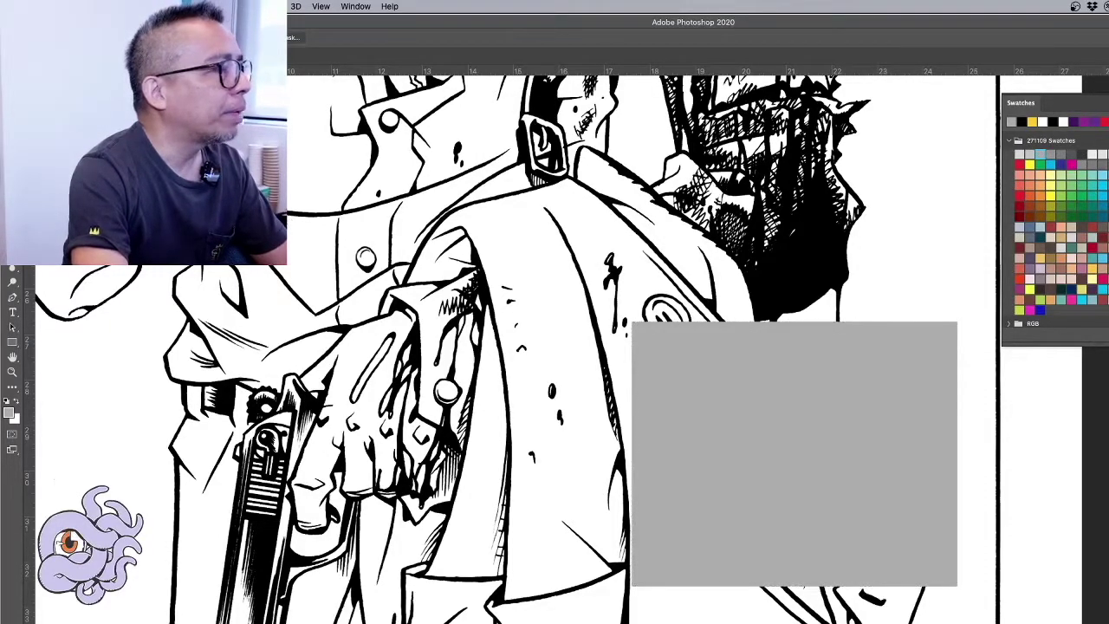
- Apply Filter > Pixelate > Color Halftone to the grey patch and inspect the dots
left_click(260, 7)
mouse_move(346, 187)
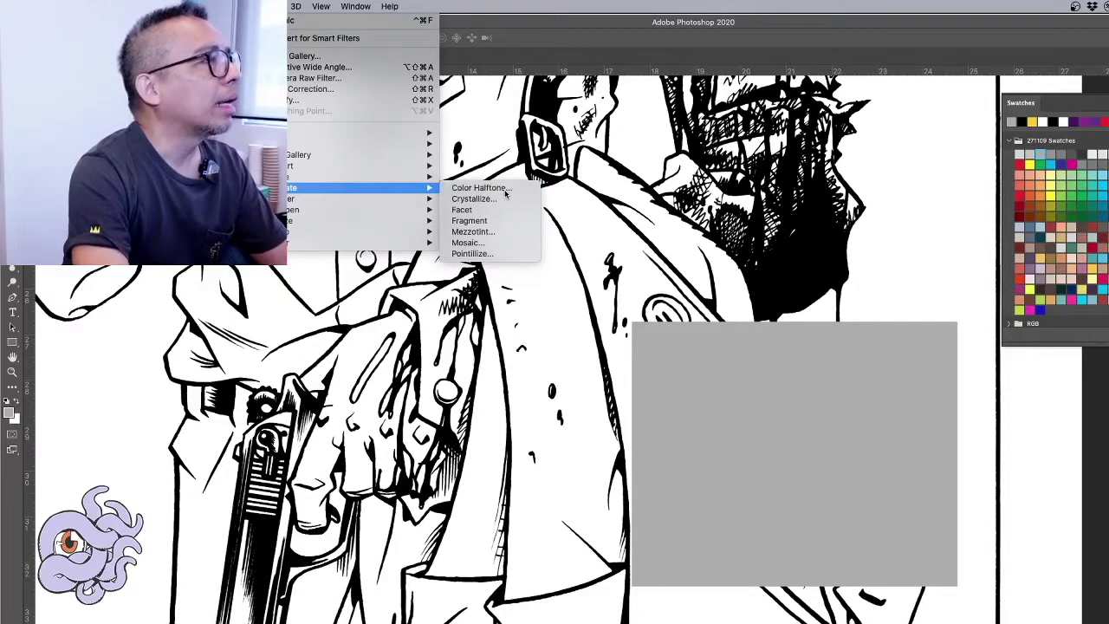
left_click(542, 219)
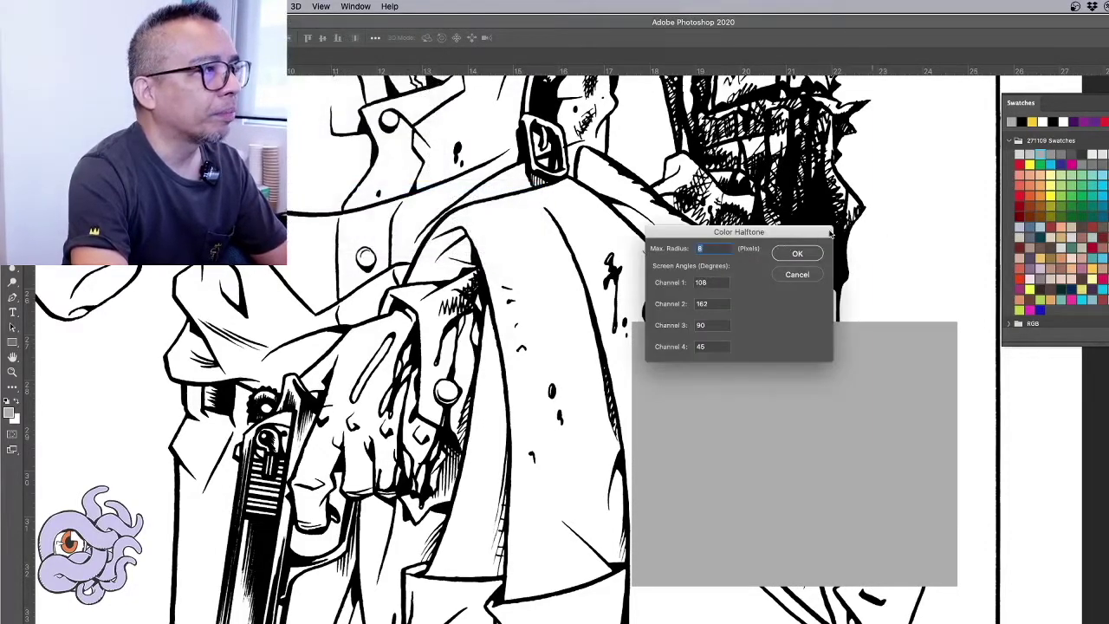
left_click(788, 252)
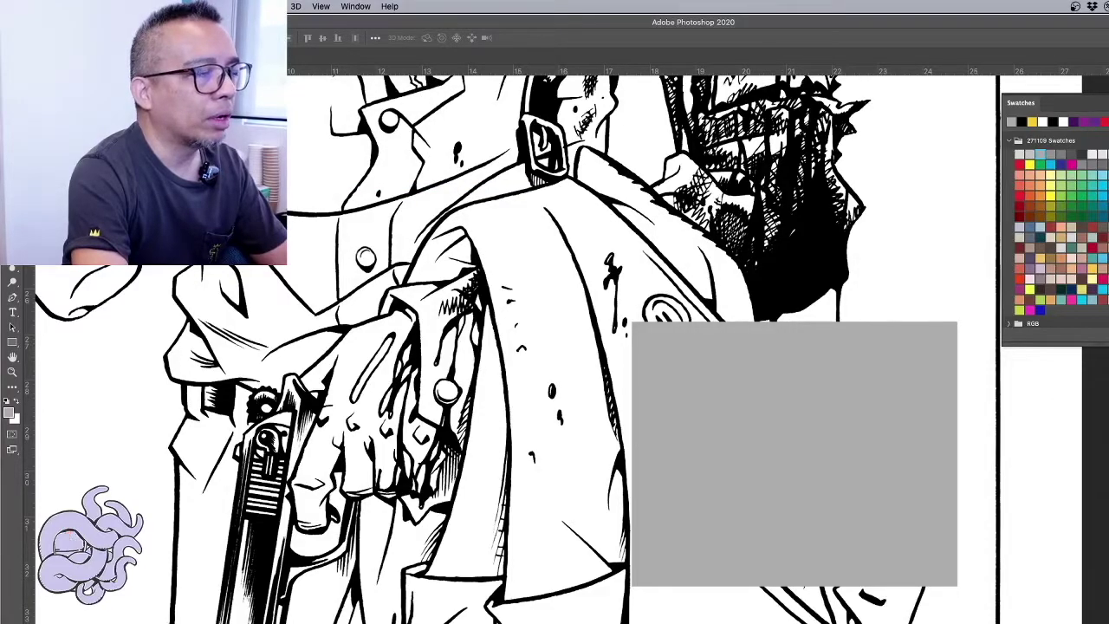
key("ctrl+plus")
key("ctrl+plus")
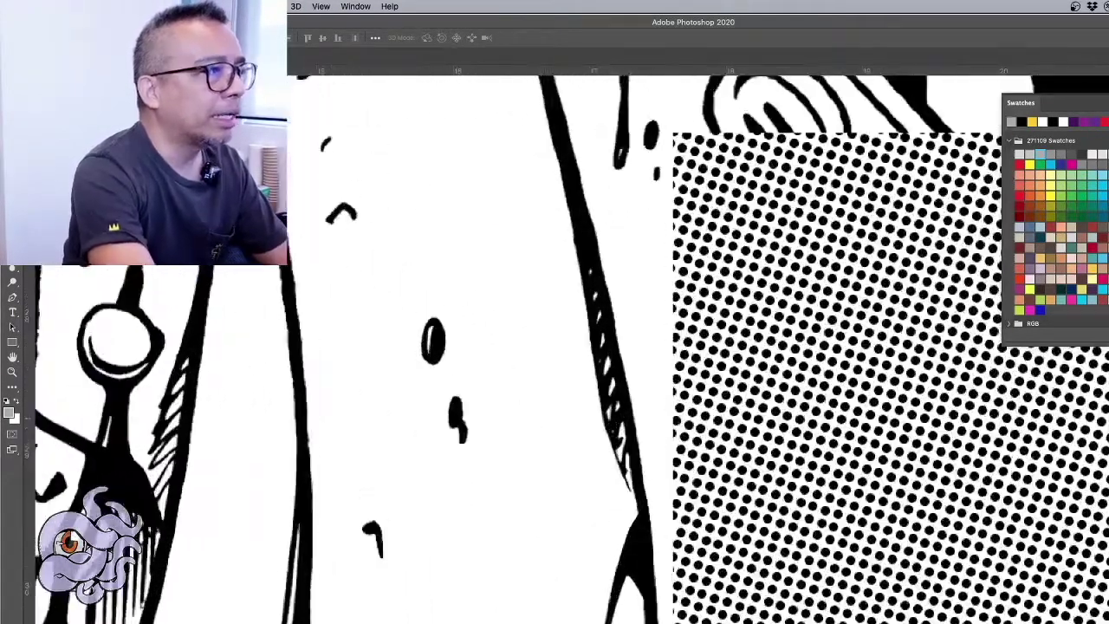
key("ctrl+minus")
key("ctrl+minus")
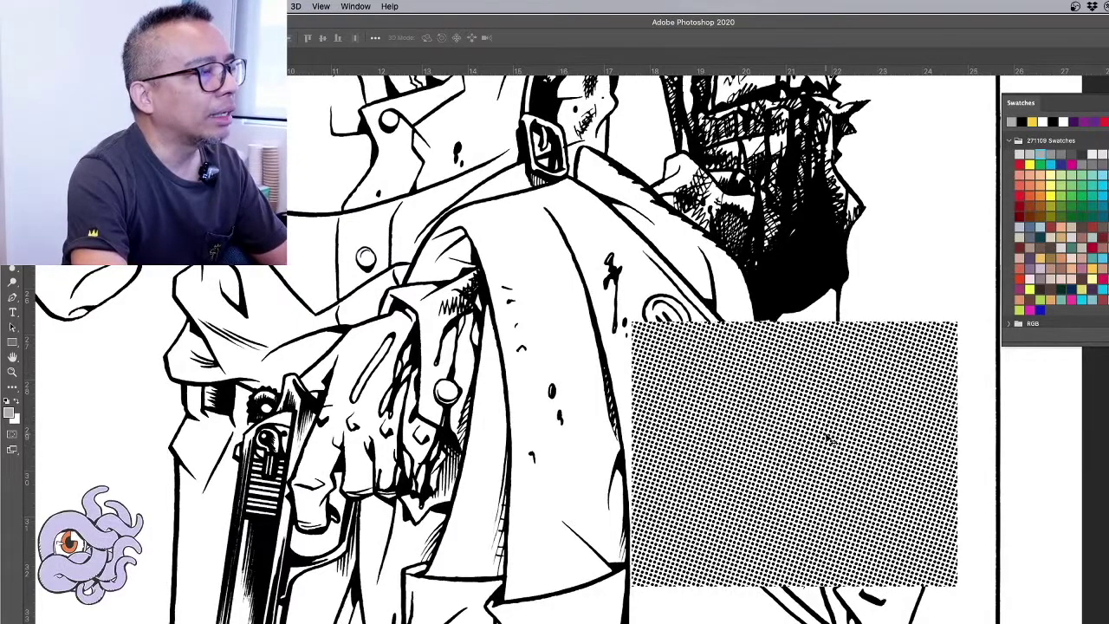
- Undo and reapply the Color Halftone, then undo the grey test fill from the coat
key("ctrl+z")
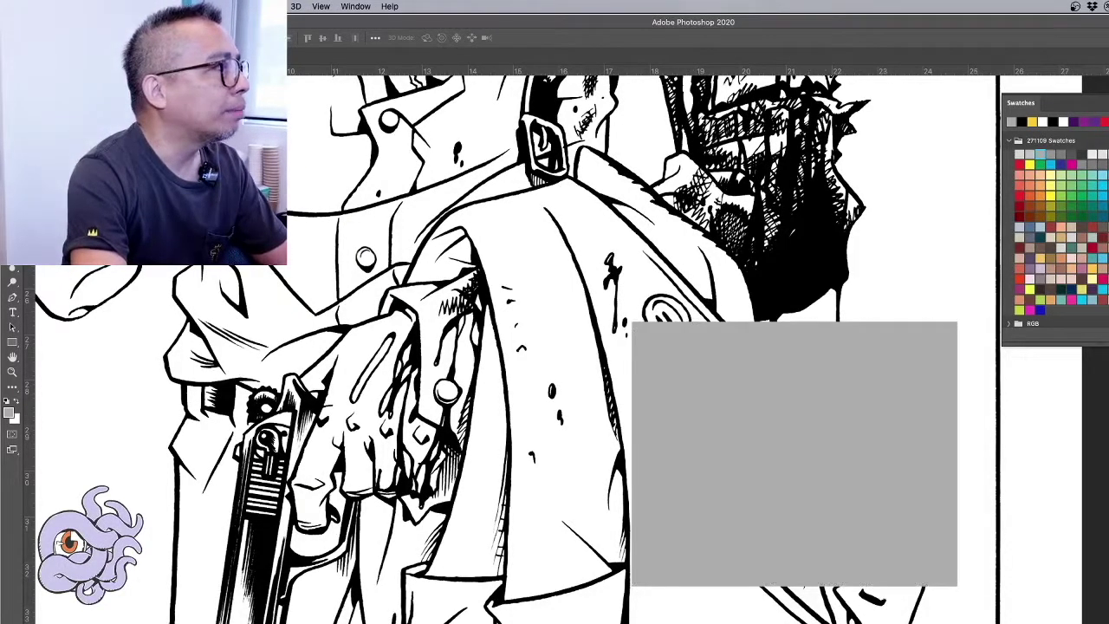
left_click(264, 6)
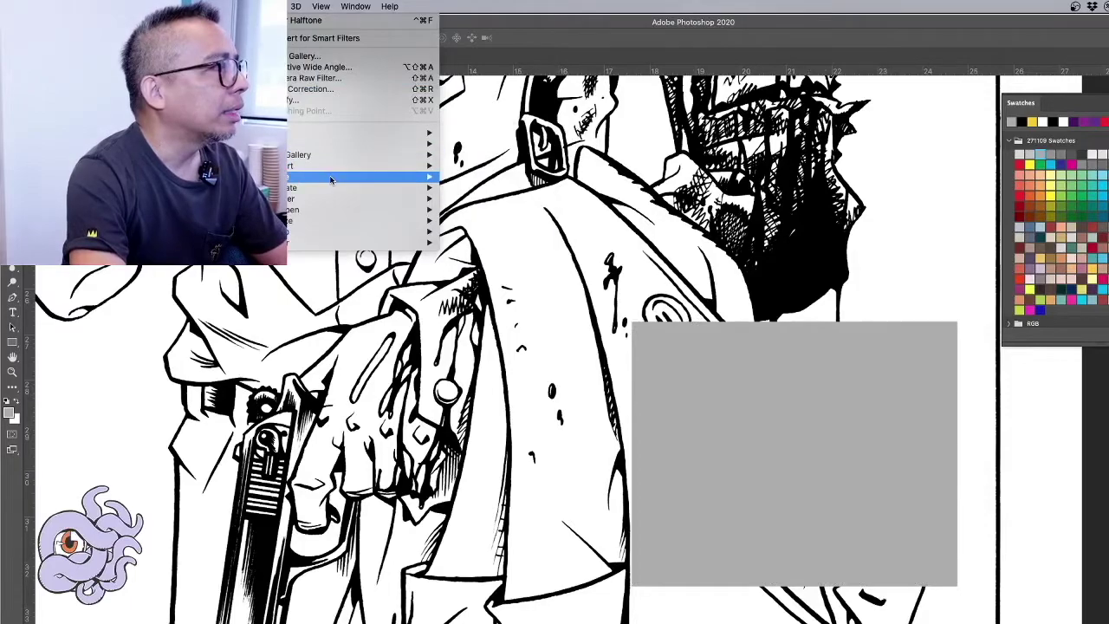
left_click(475, 185)
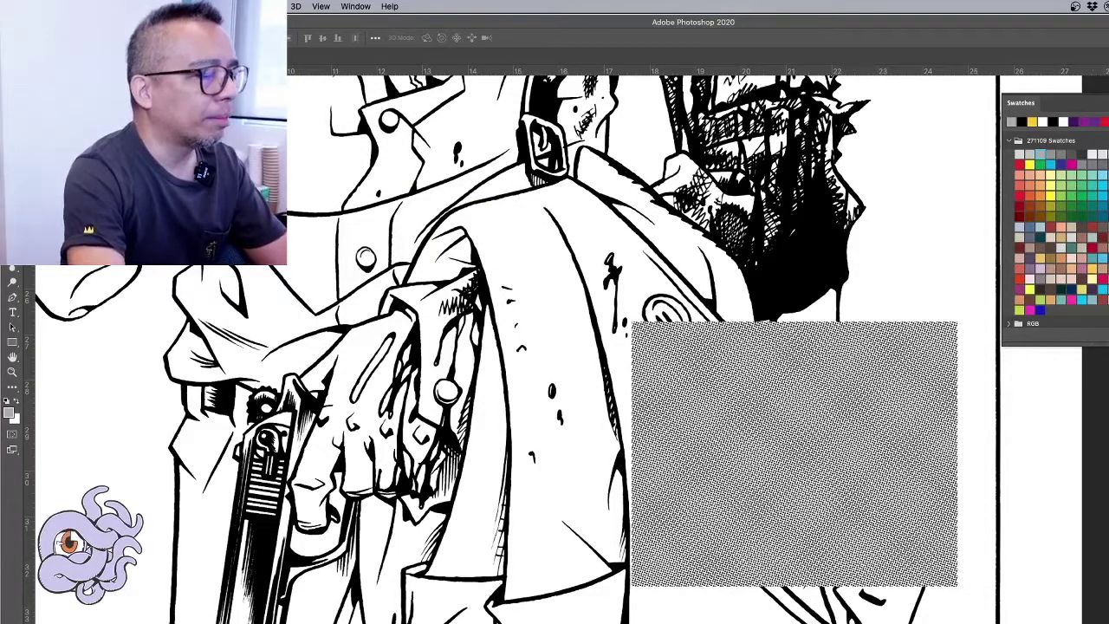
scroll(607, 415, "up", 3)
scroll(607, 415, "up", 2)
scroll(608, 415, "up", 2)
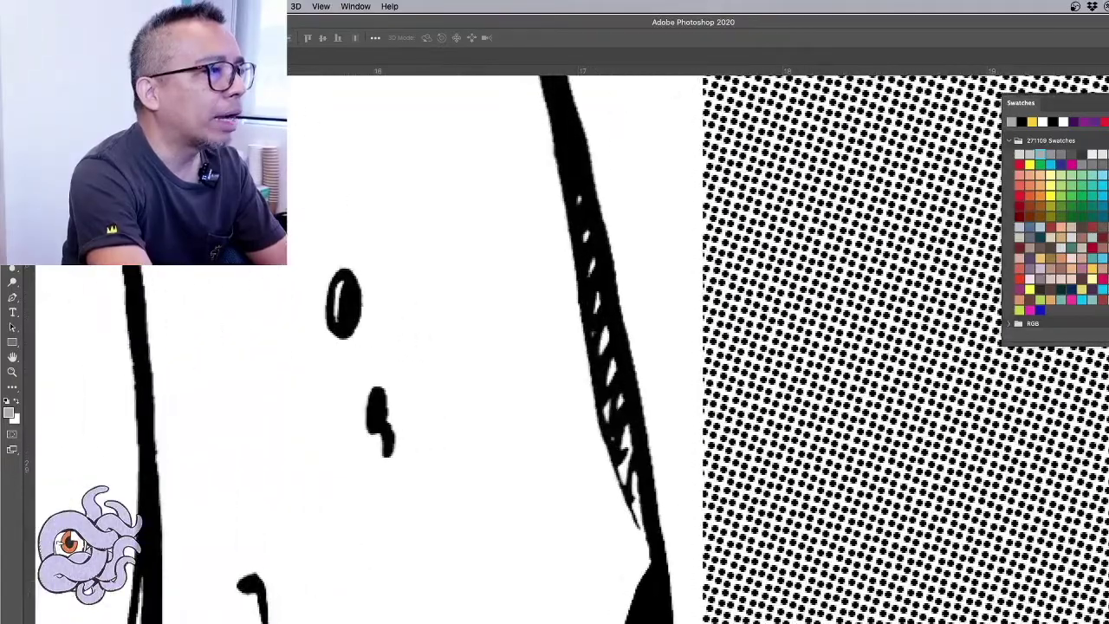
scroll(608, 415, "down", 2)
scroll(607, 415, "down", 3)
scroll(607, 415, "down", 2)
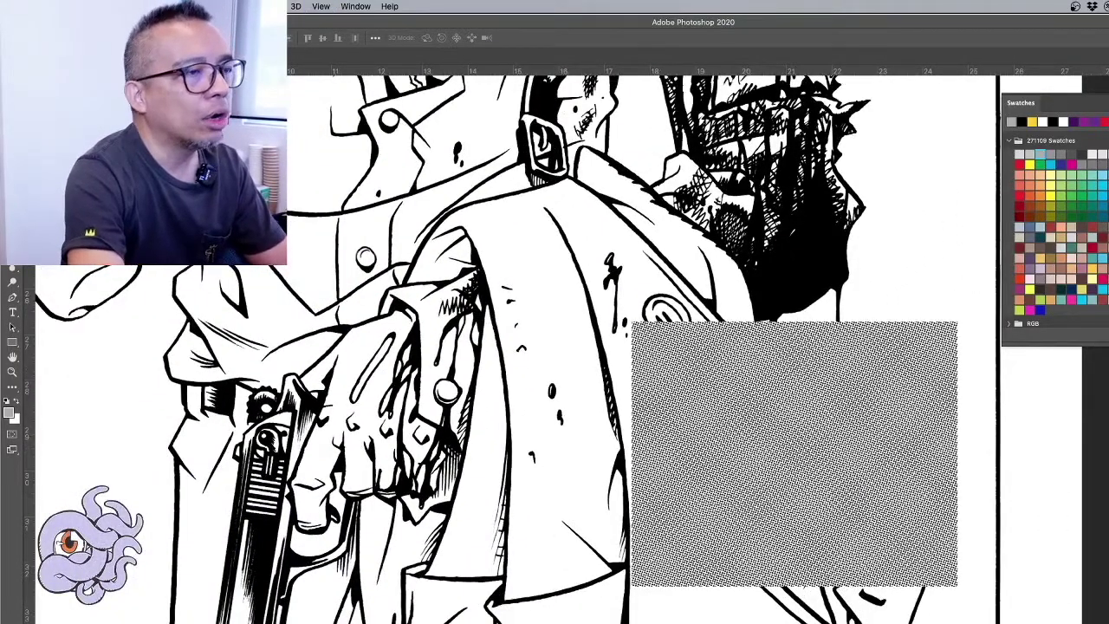
key("ctrl+z")
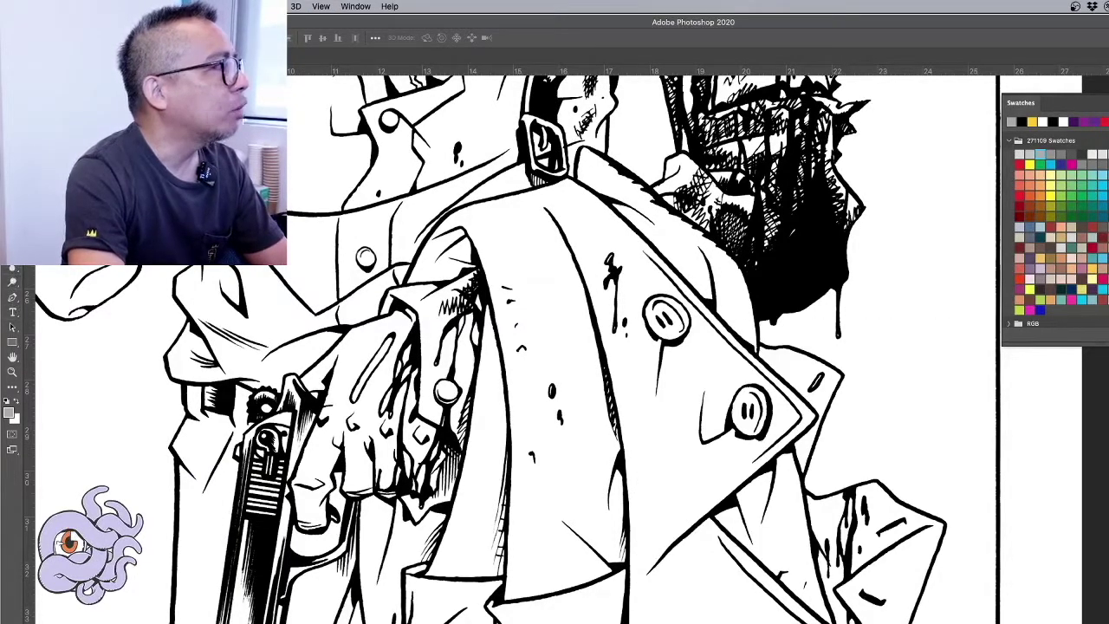
left_click(13, 272)
- Set the Paint Bucket to Pattern and browse the Patterns0812 halftone dot tiles in an enlarged Patterns panel
key("shift+g")
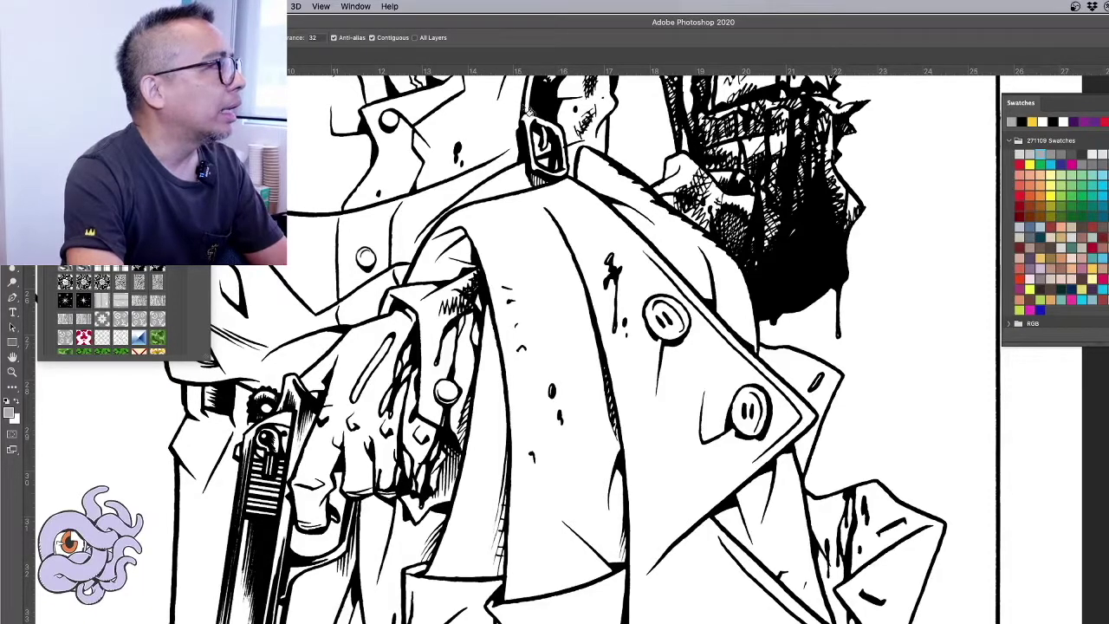
key("Escape")
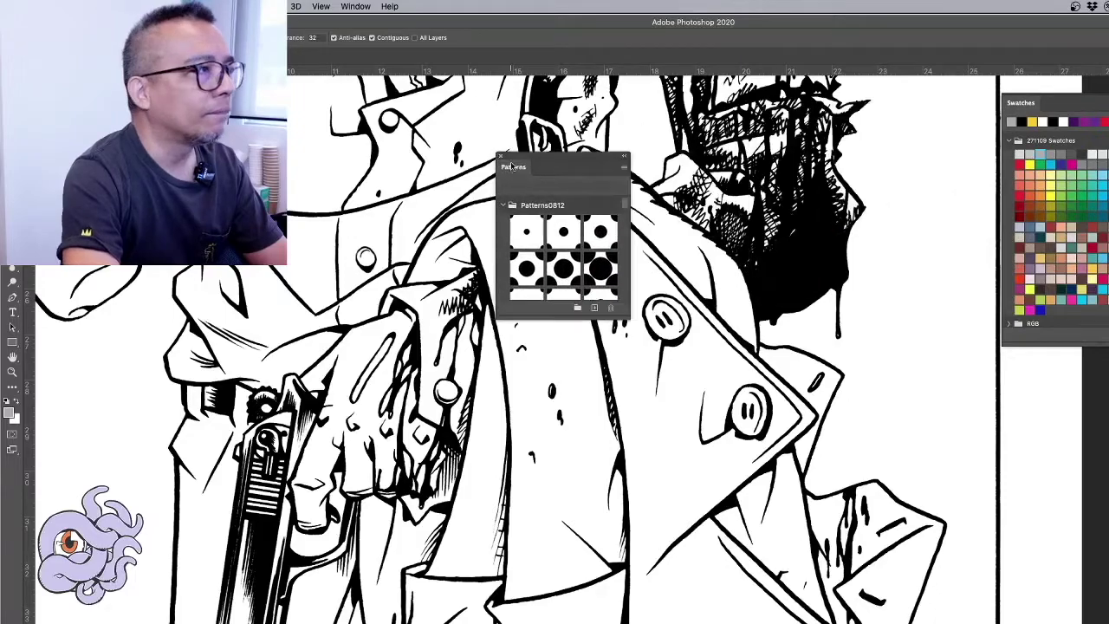
left_click_drag(624, 316, 767, 594)
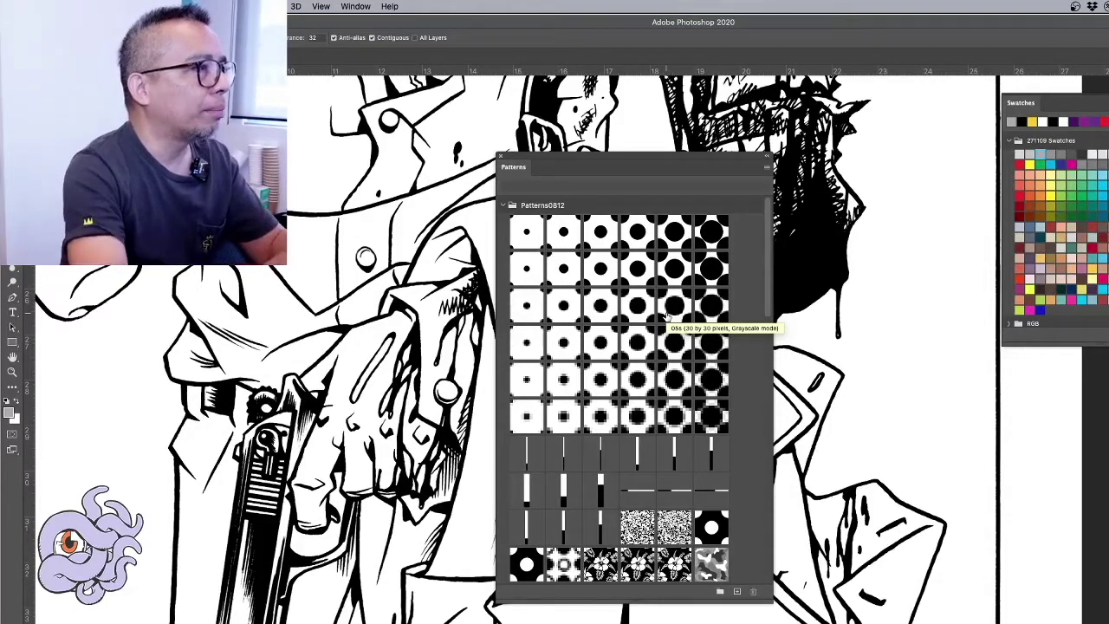
left_click_drag(589, 166, 749, 181)
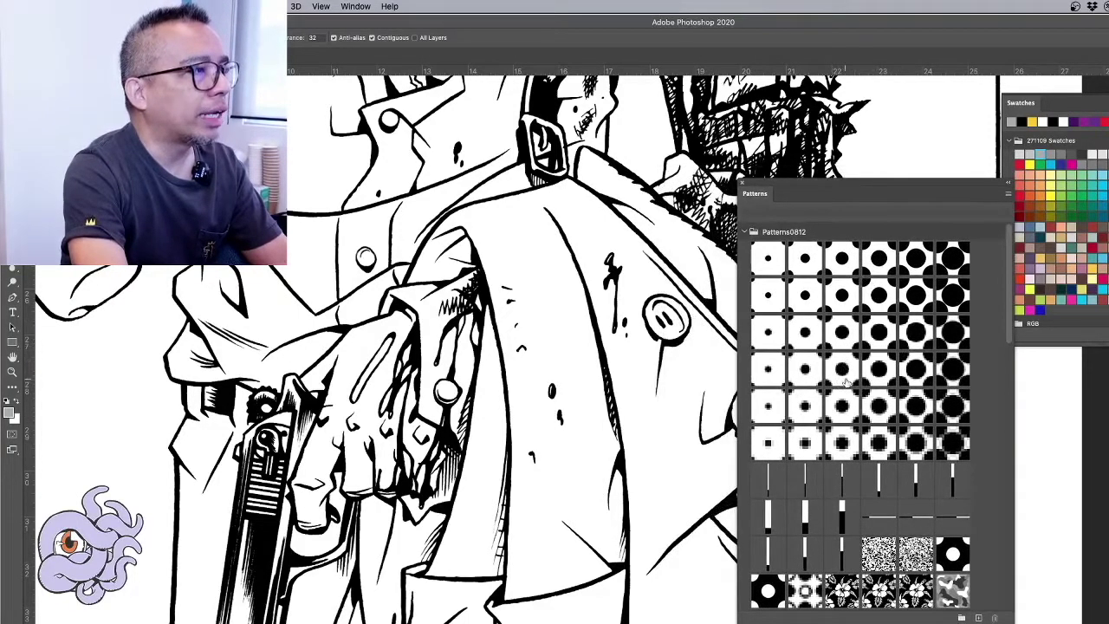
left_click(742, 182)
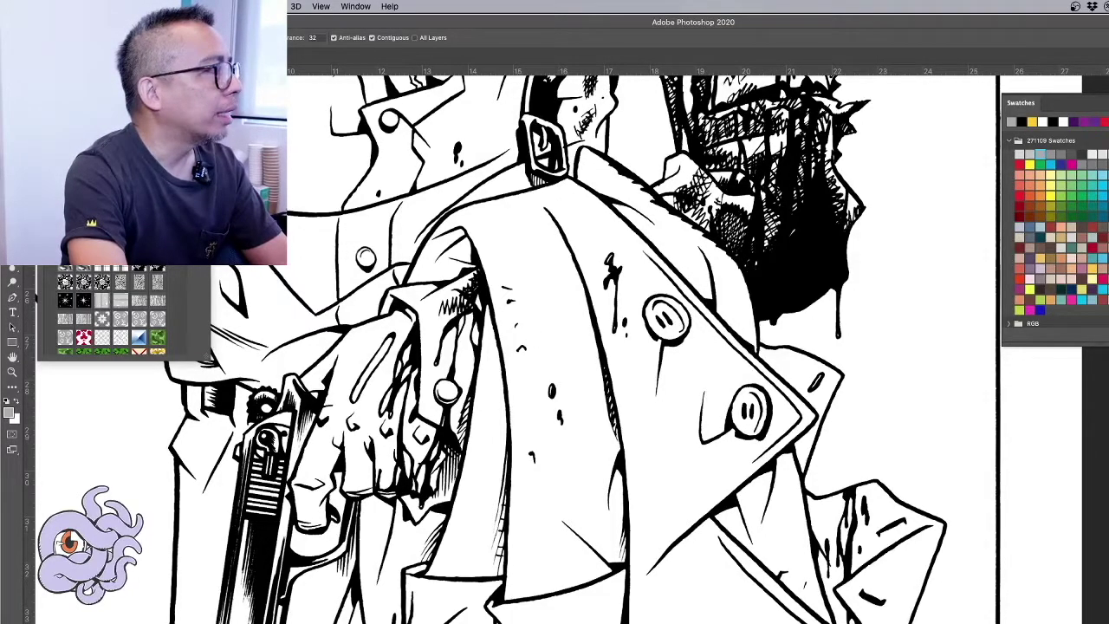
- Fill the coat with three different halftone dot patterns, undoing each one
left_click(652, 431)
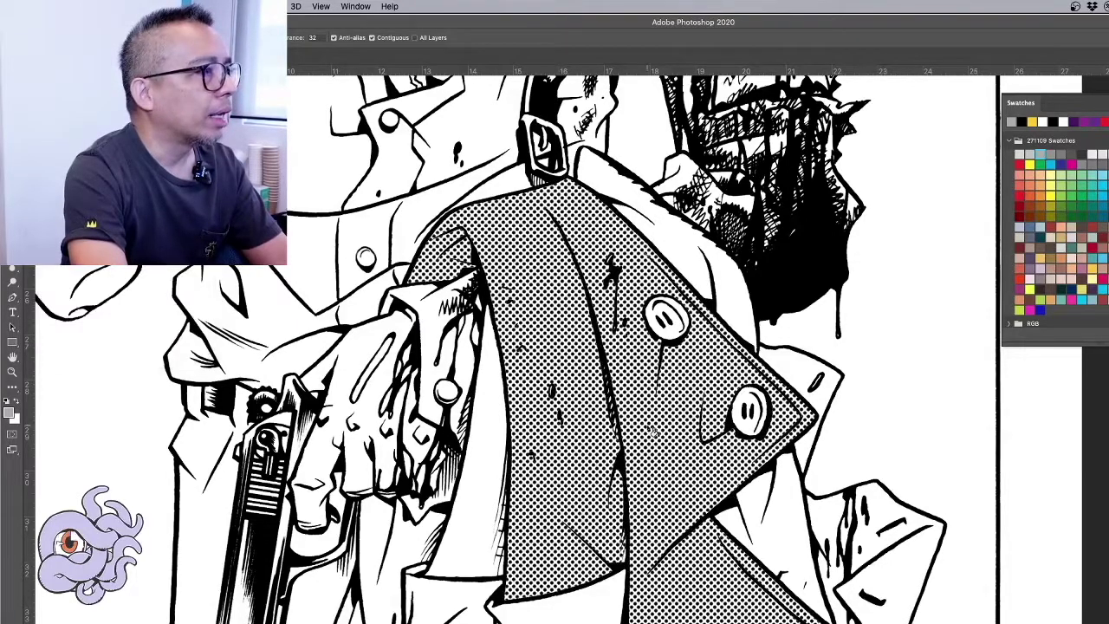
scroll(607, 433, "up", 2)
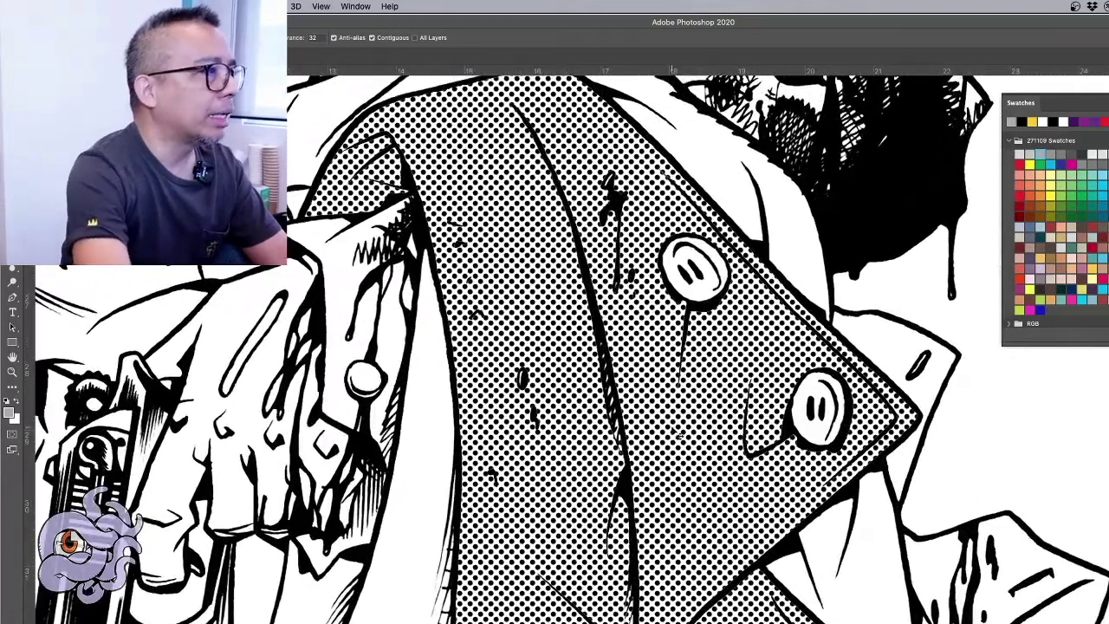
key("ctrl+z")
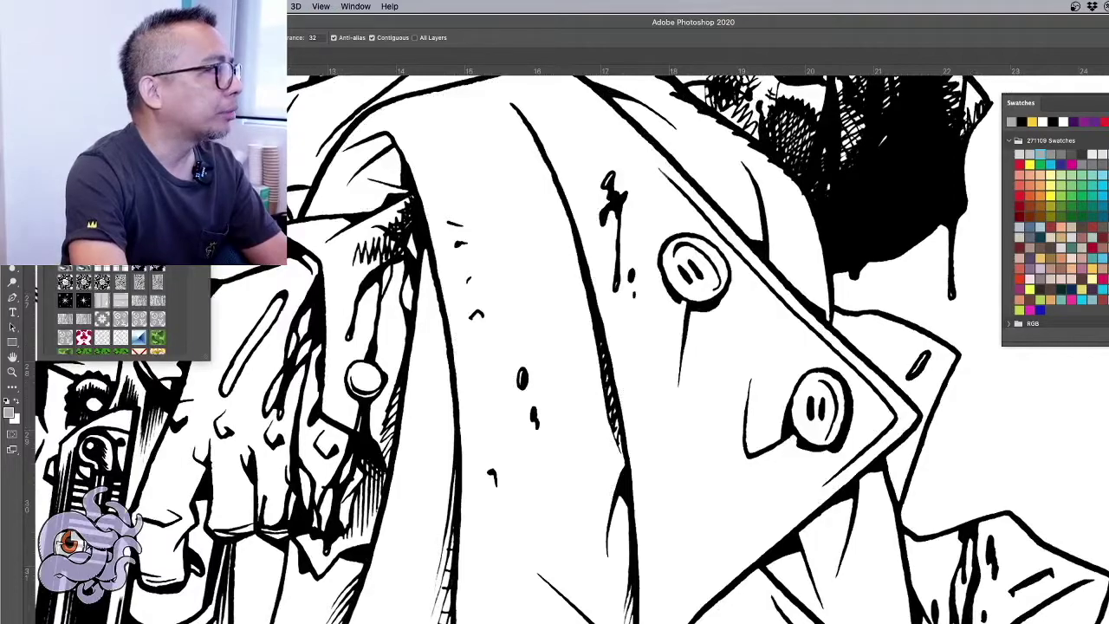
left_click(686, 421)
left_click(687, 421)
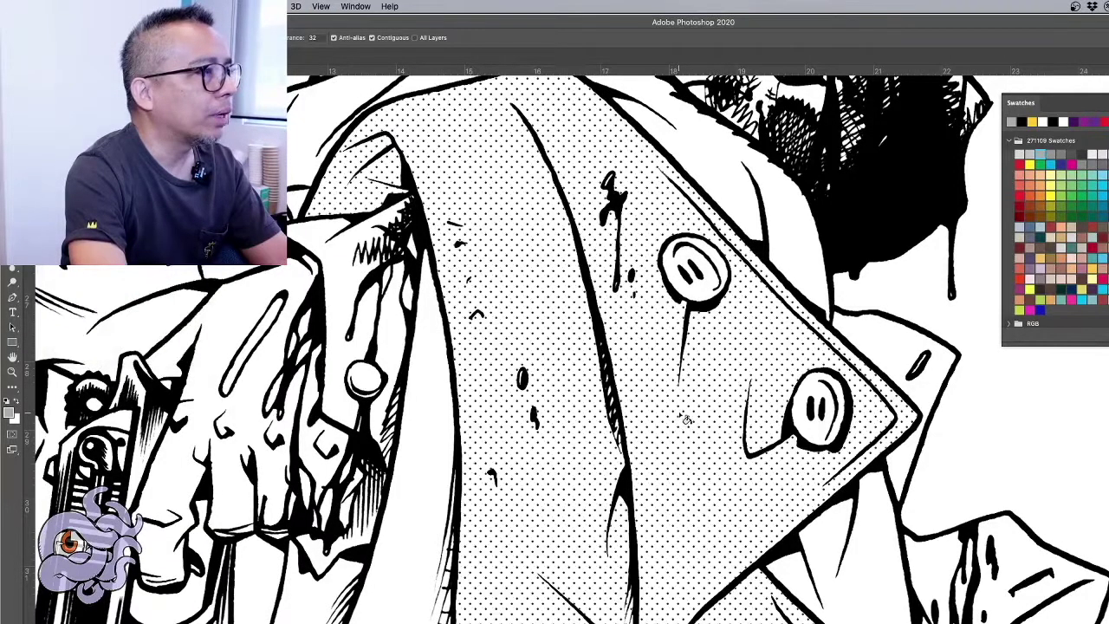
key("ctrl+z")
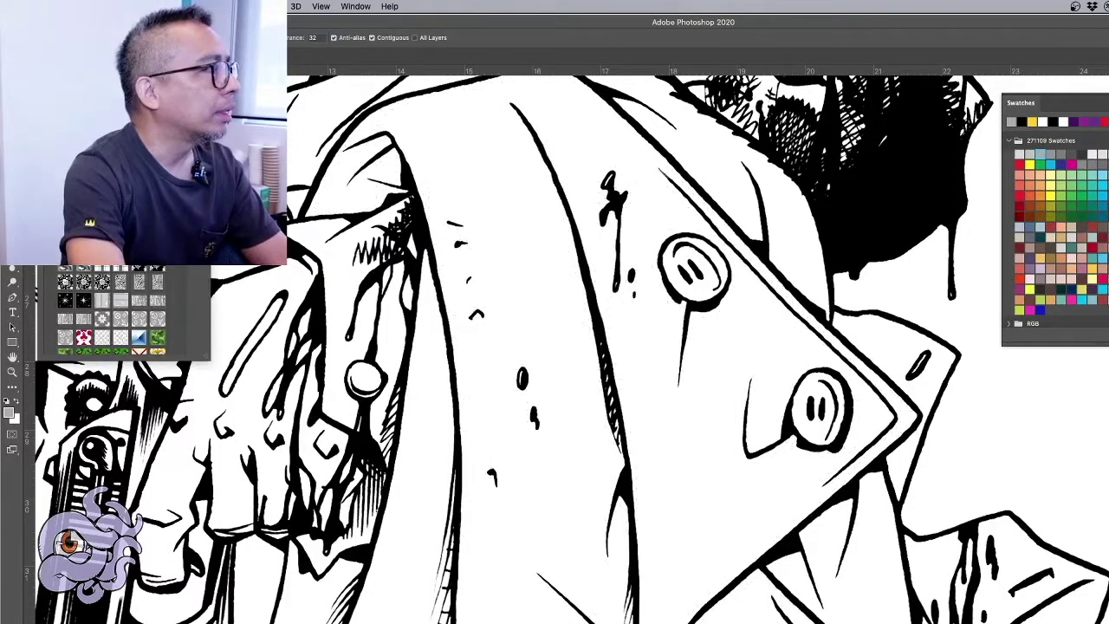
left_click(642, 359)
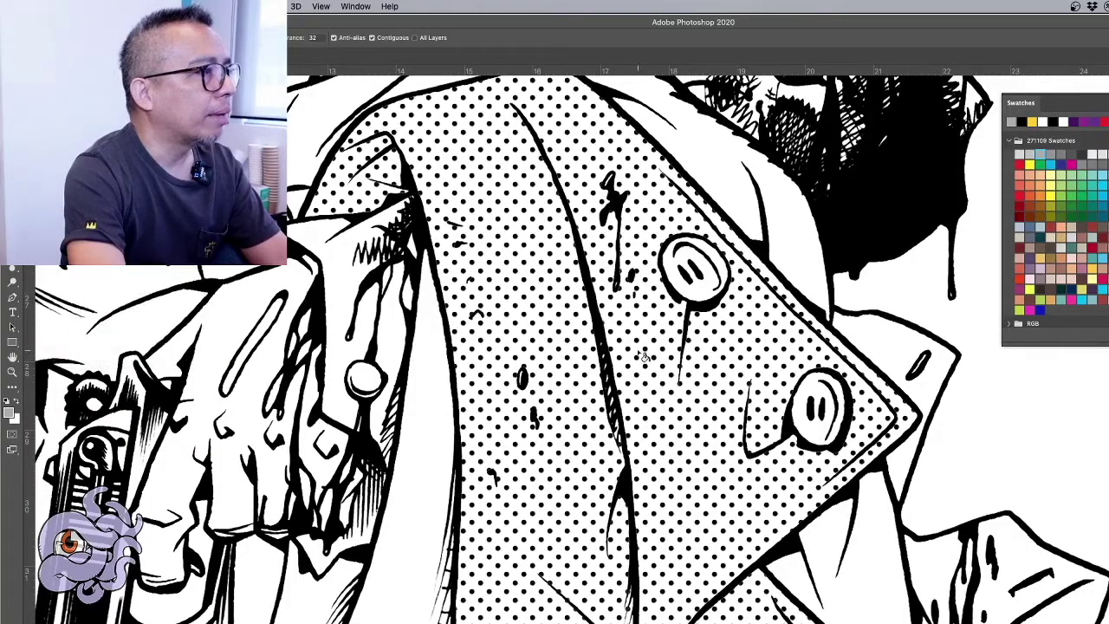
scroll(642, 360, "down", 3)
scroll(641, 355, "down", 1)
scroll(641, 355, "up", 1)
scroll(641, 355, "up", 2)
scroll(641, 353, "up", 1)
key("ctrl+z")
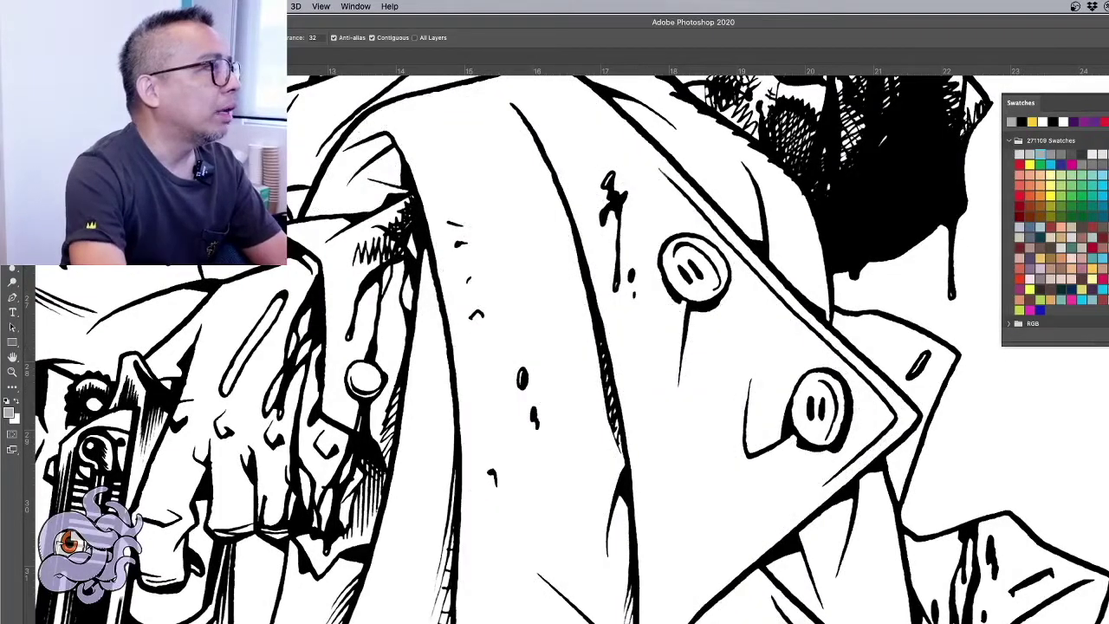
- Fill the coat with a dense fine dot pattern from the picker, then undo it
left_click(96, 37)
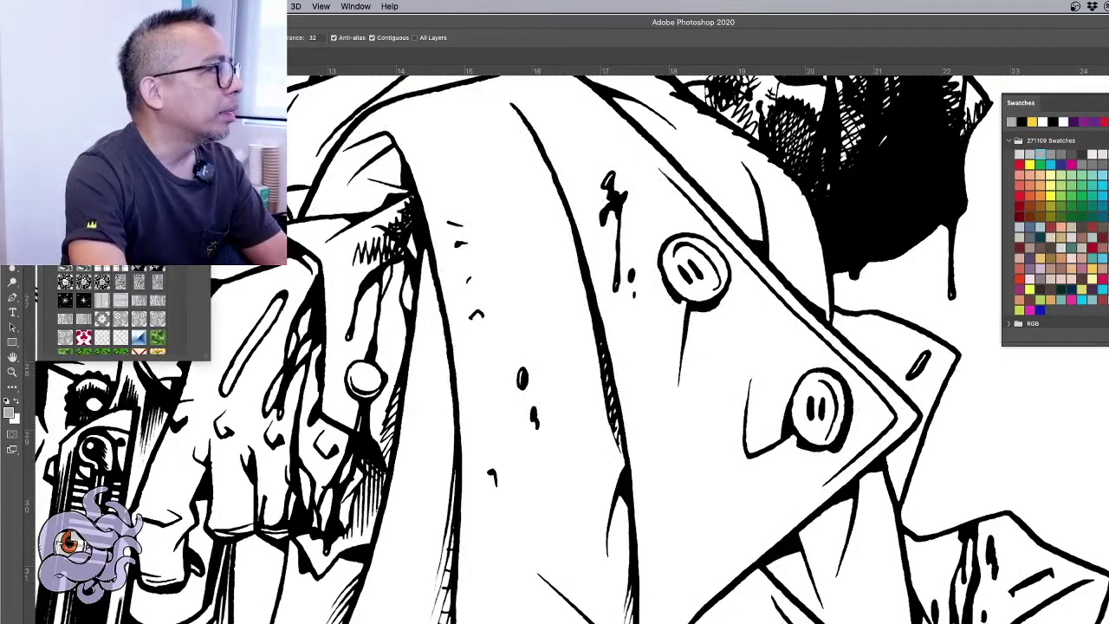
left_click(690, 430)
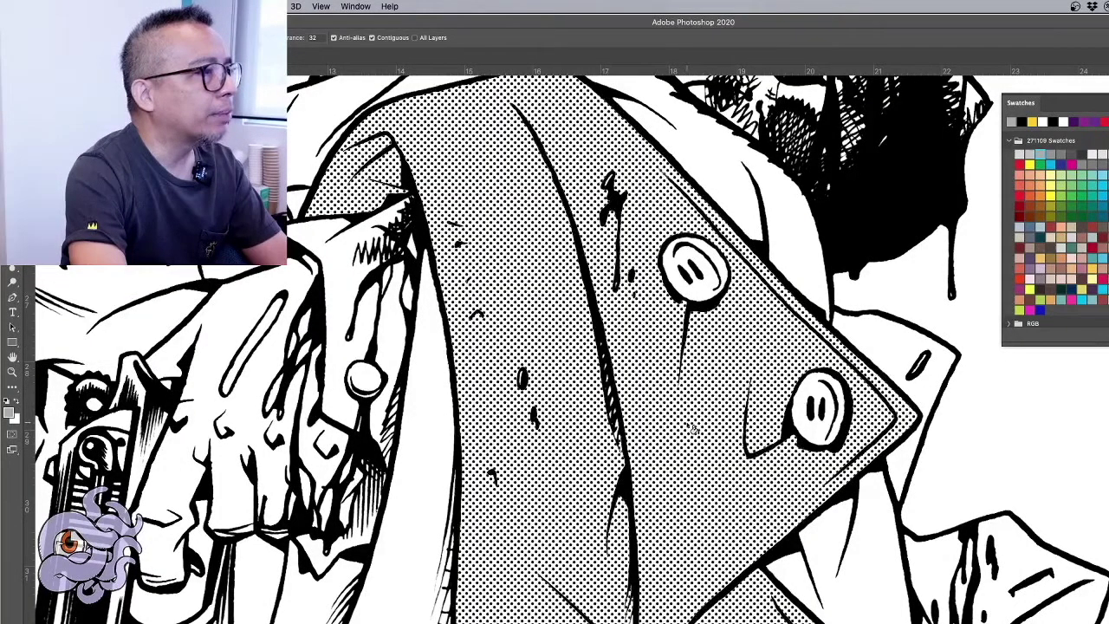
scroll(691, 429, "down", 2)
scroll(692, 429, "up", 2)
scroll(692, 428, "up", 3)
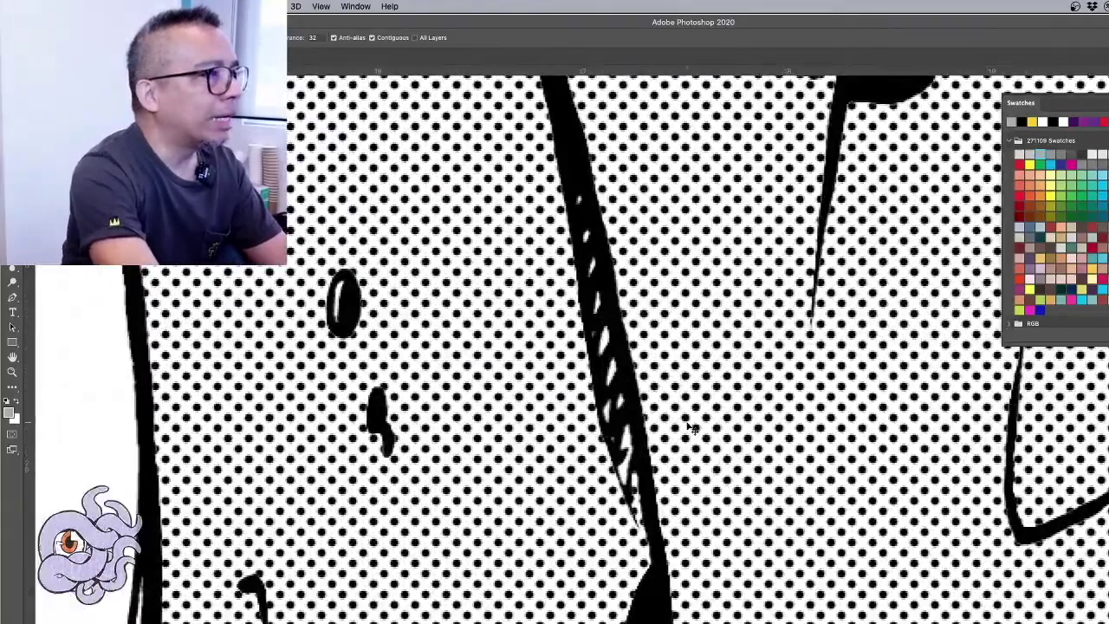
scroll(691, 428, "down", 2)
scroll(691, 427, "down", 2)
scroll(691, 428, "down", 1)
scroll(691, 428, "down", 1)
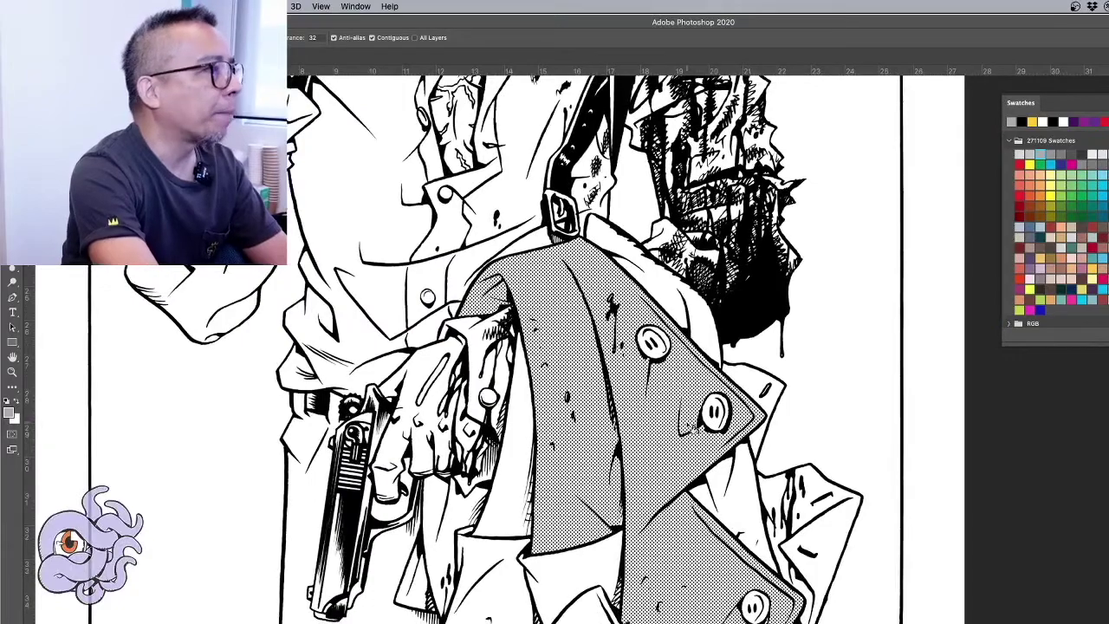
key("ctrl+z")
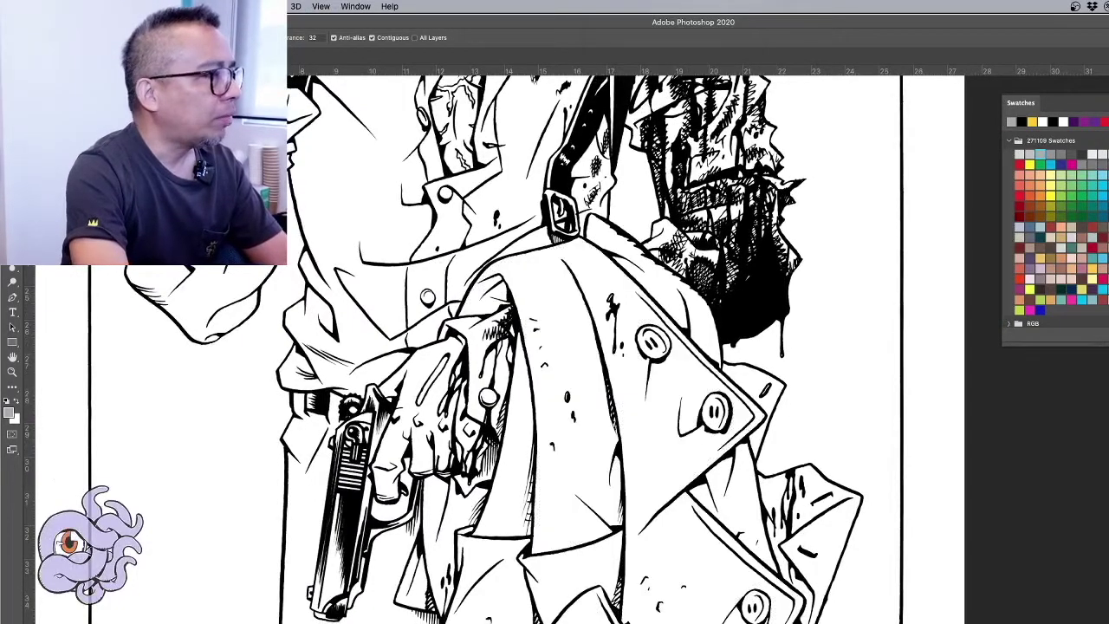
- With the Rectangular Marquee, reposition and zoom the view, then mark out a small selection
key("m")
left_click_drag(785, 365, 738, 393)
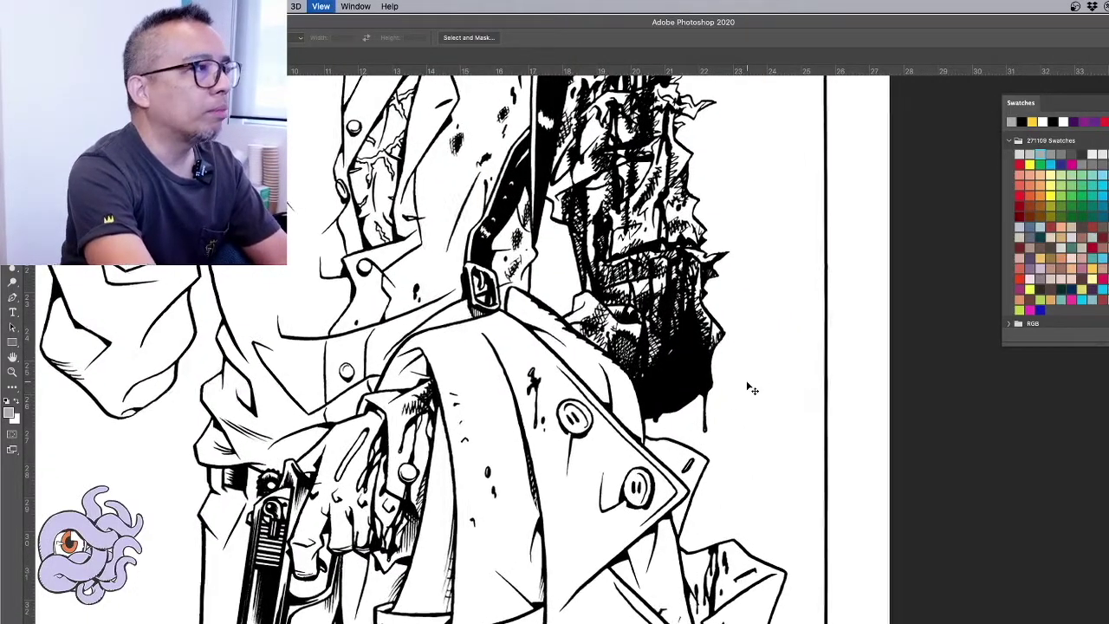
key("ctrl+plus")
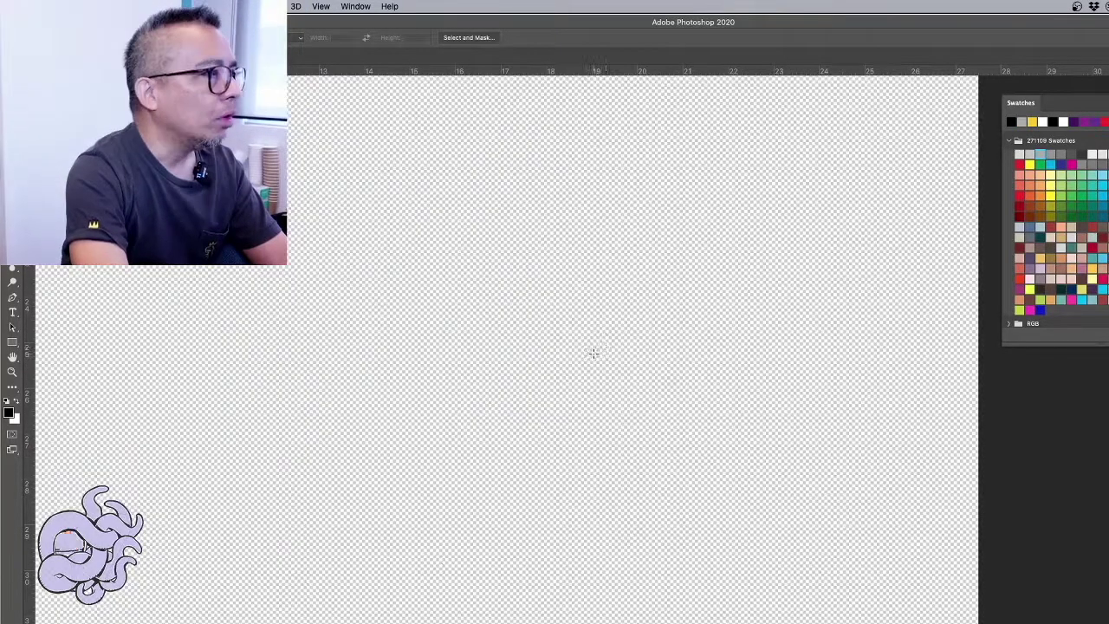
left_click_drag(606, 347, 631, 368)
- Draw a small circular selection on the empty canvas and fill it solid black
left_click(631, 368)
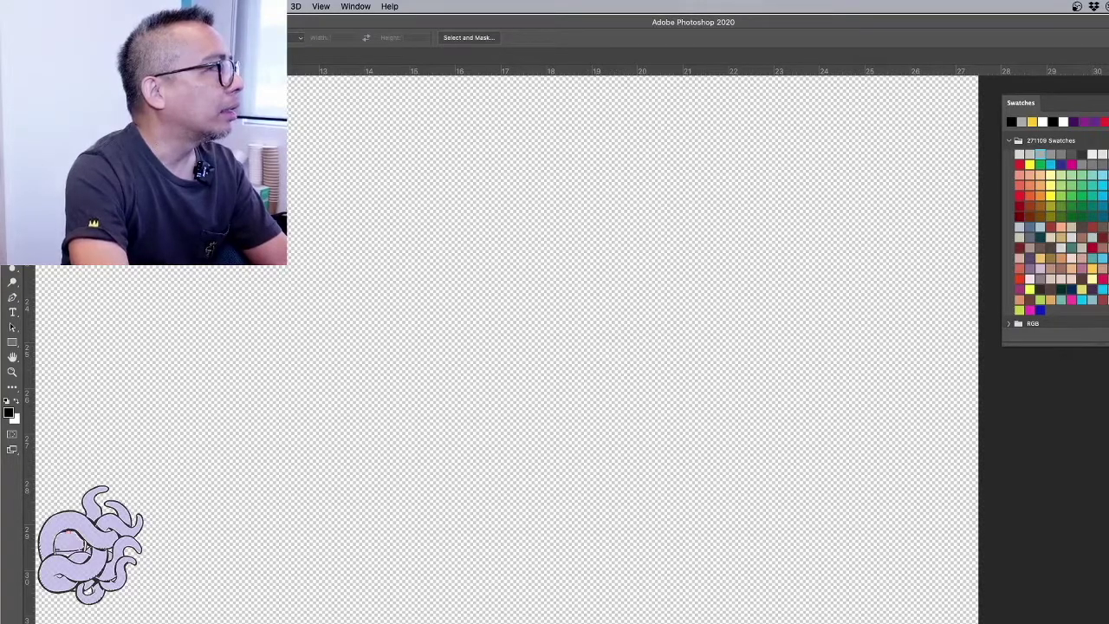
left_click_drag(599, 371, 655, 425)
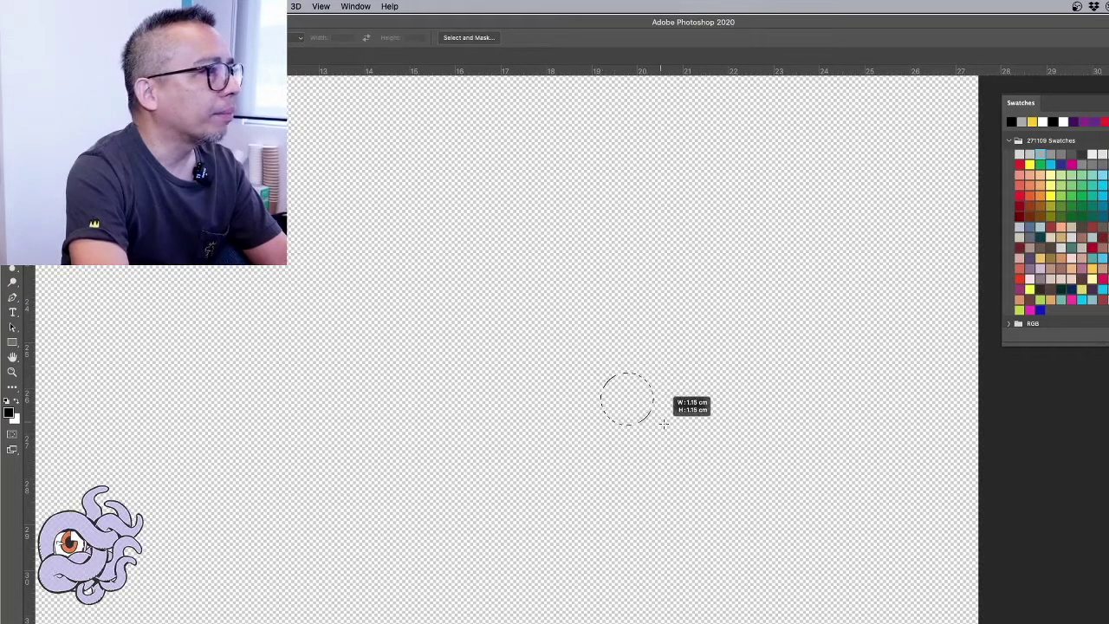
key("alt+BackSpace")
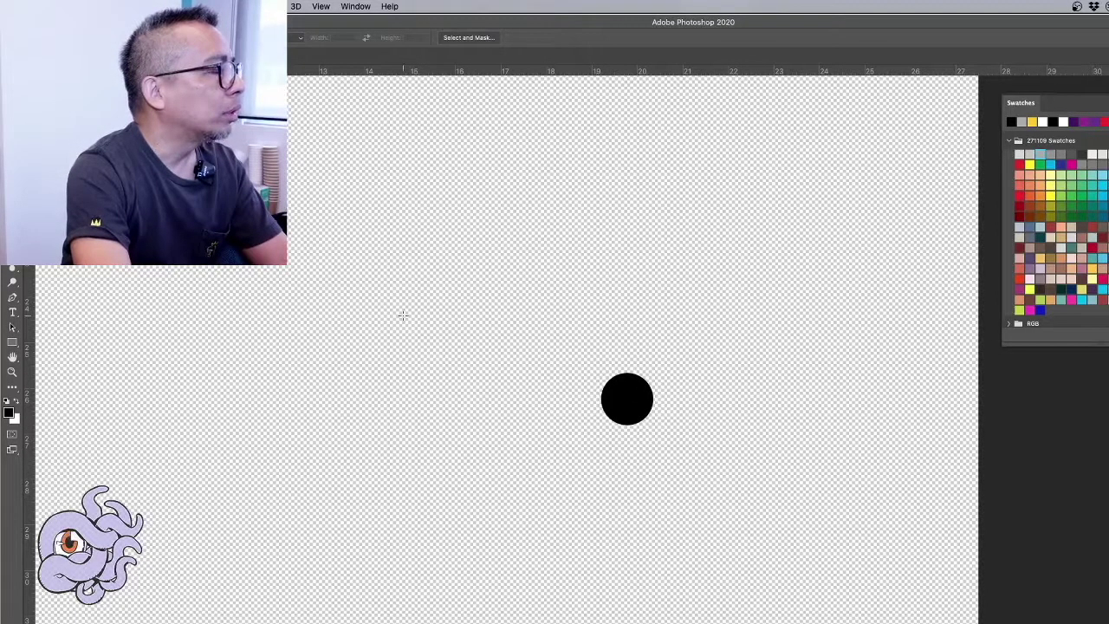
- Select a rectangular tile area around the black dot
left_click_drag(514, 312, 731, 500)
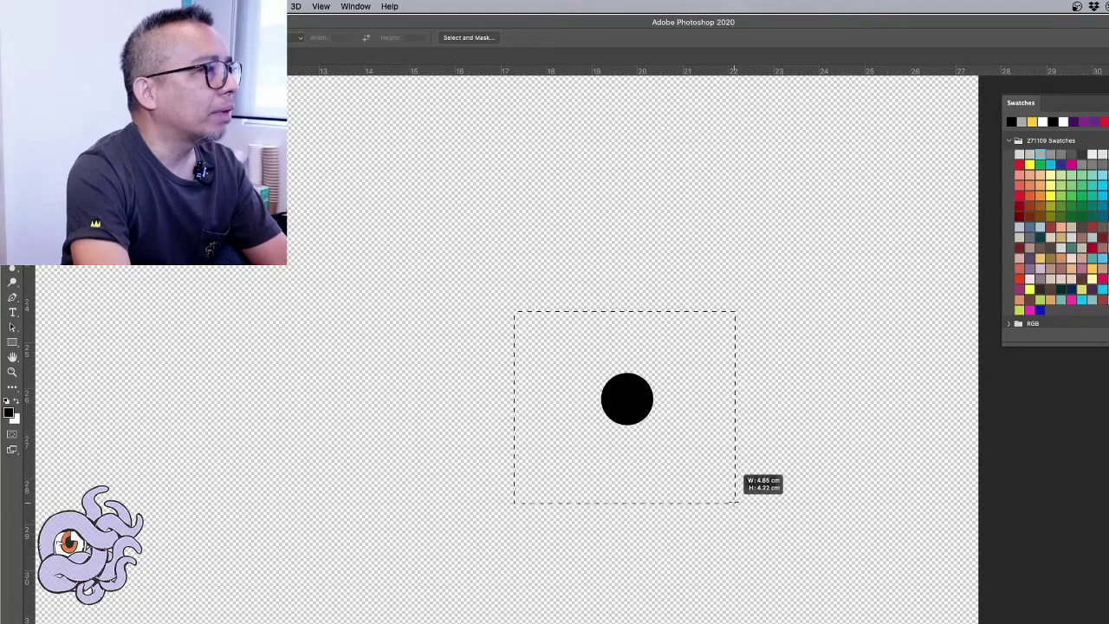
left_click_drag(731, 499, 735, 502)
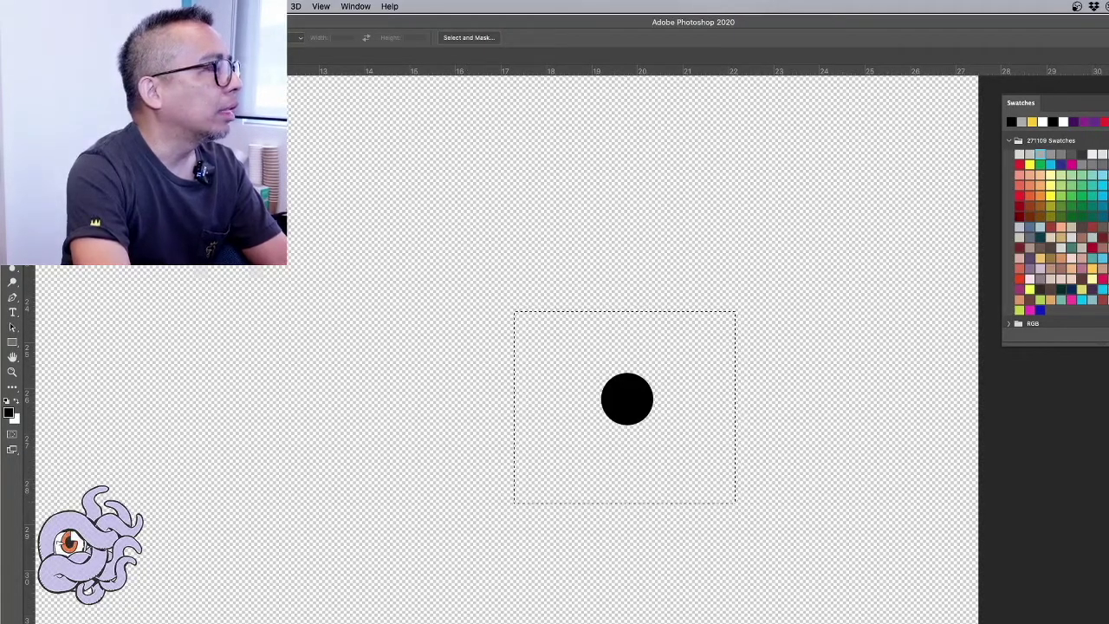
left_click(117, 6)
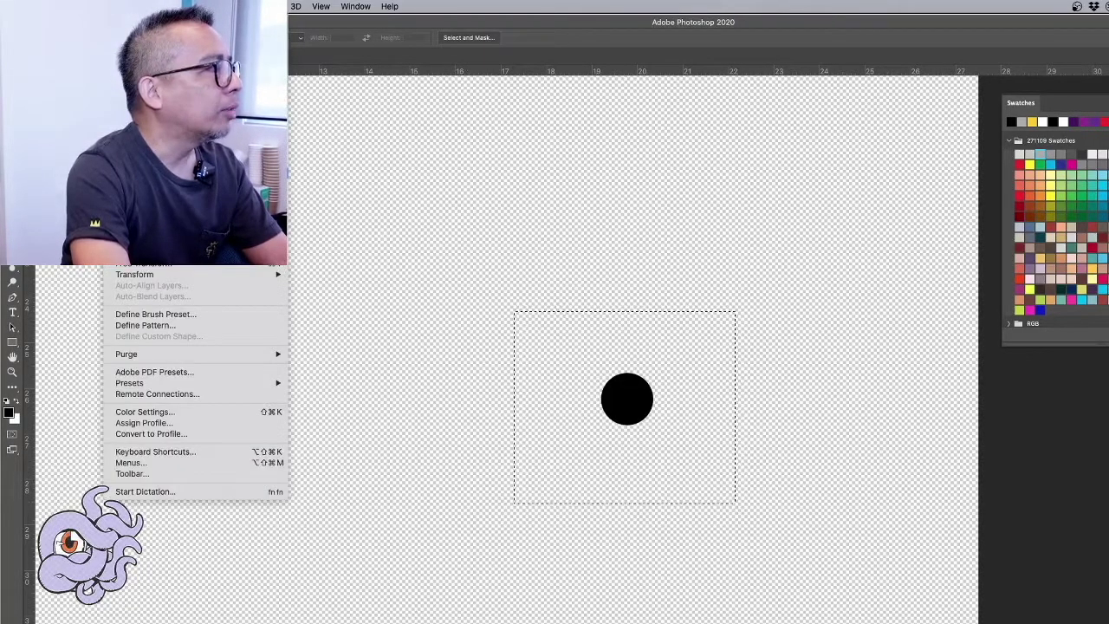
- Define the selected dot tile as a new pattern named Pattern 24
left_click(141, 325)
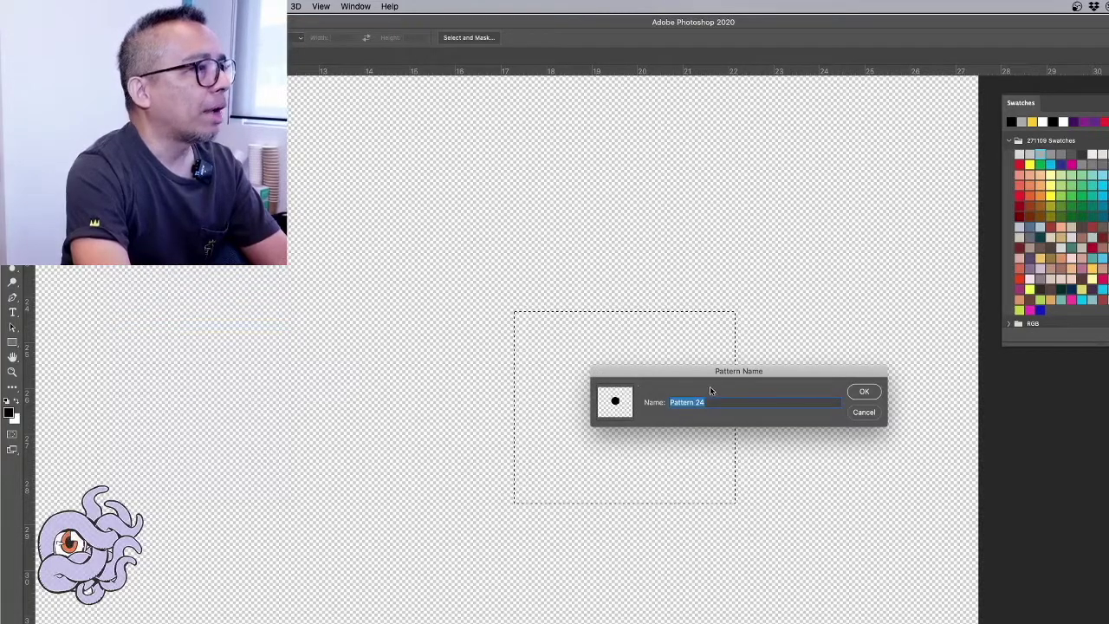
left_click_drag(690, 372, 942, 404)
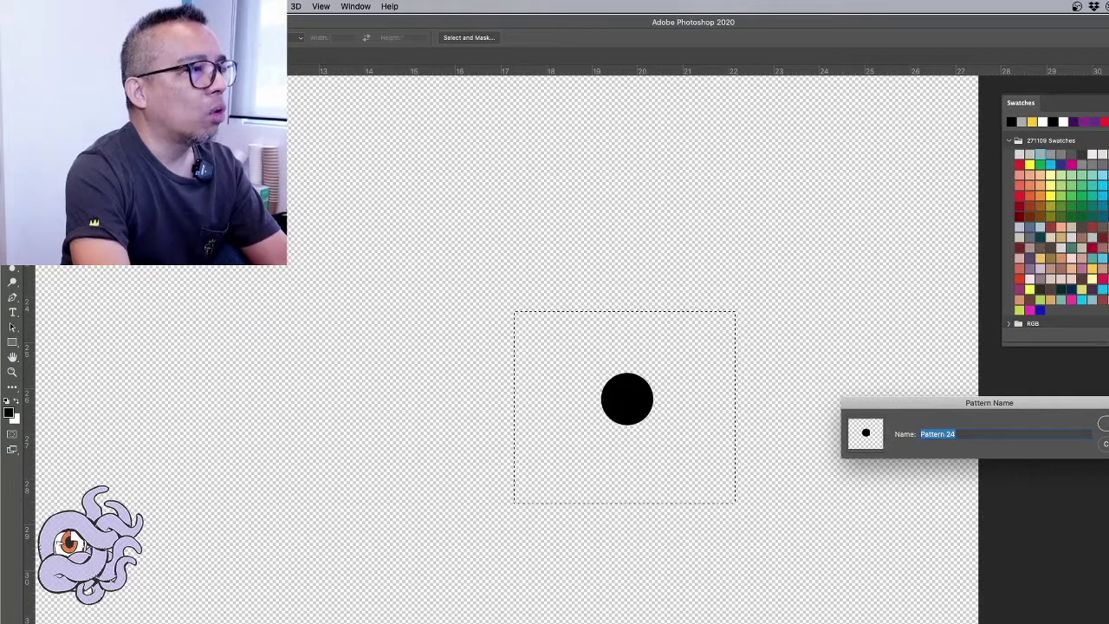
key("Return")
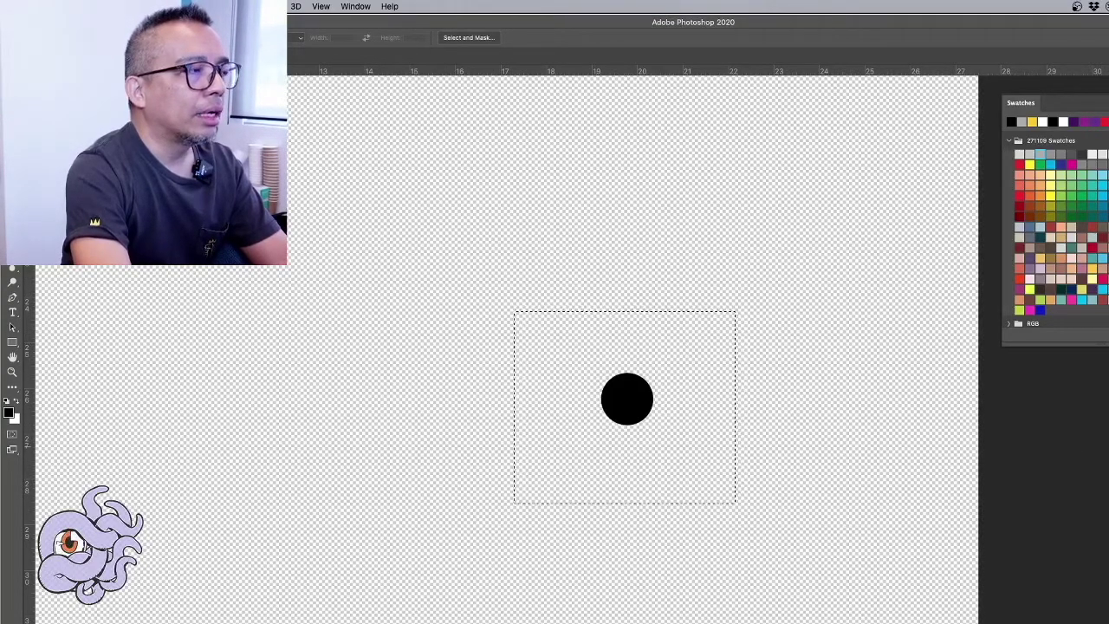
left_click_drag(81, 134, 546, 620)
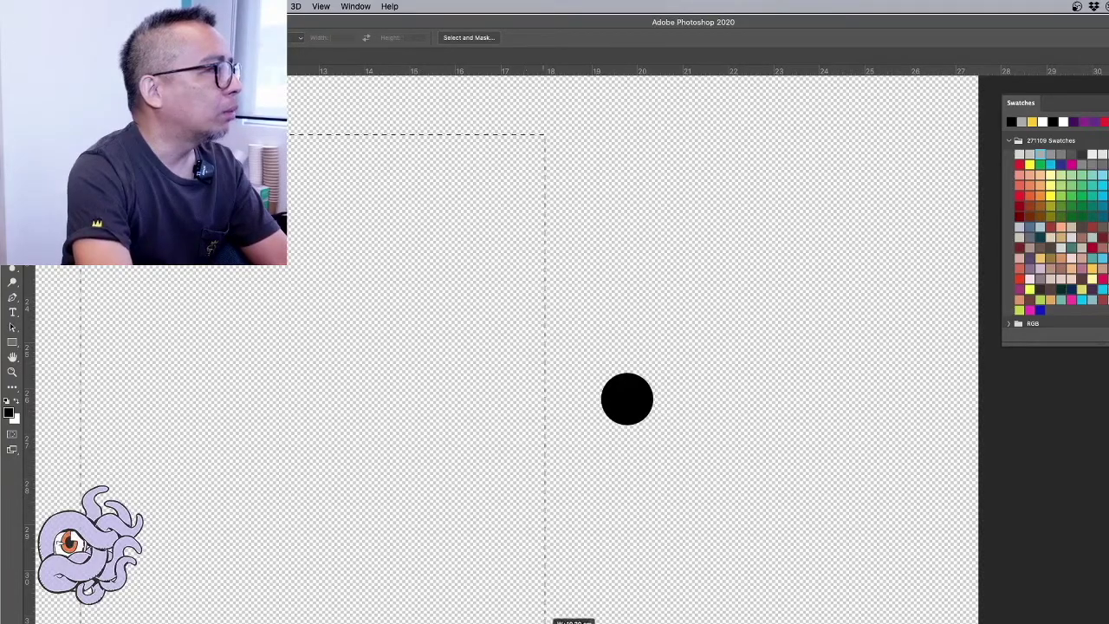
- Fill the large selected rectangle with the new Pattern 24 dot pattern using the Paint Bucket
key("g")
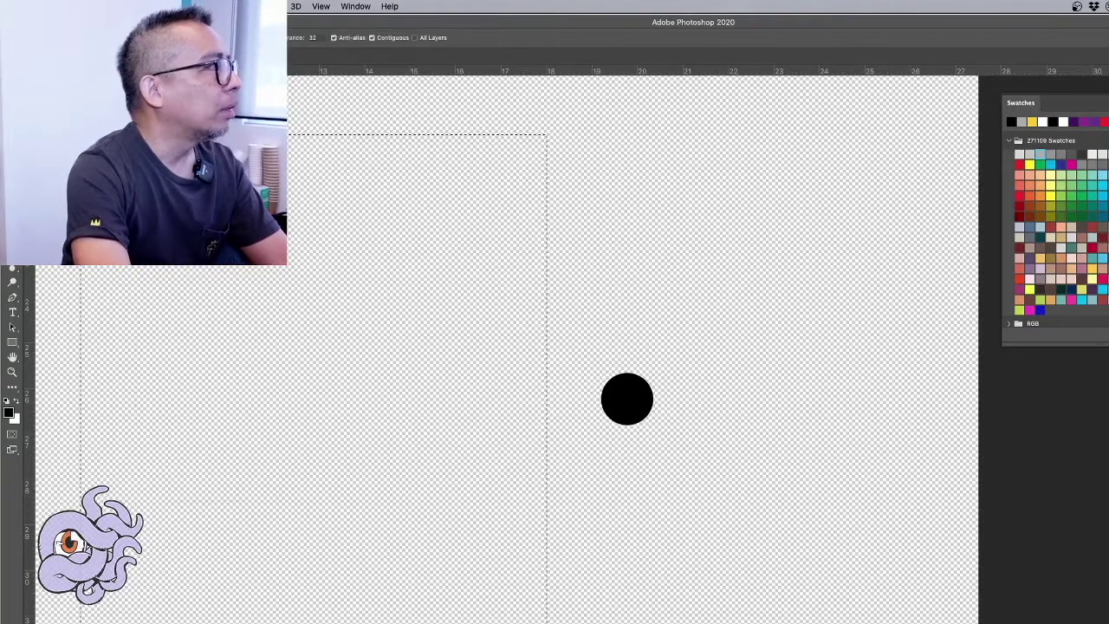
left_click(86, 37)
scroll(156, 299, "down", 5)
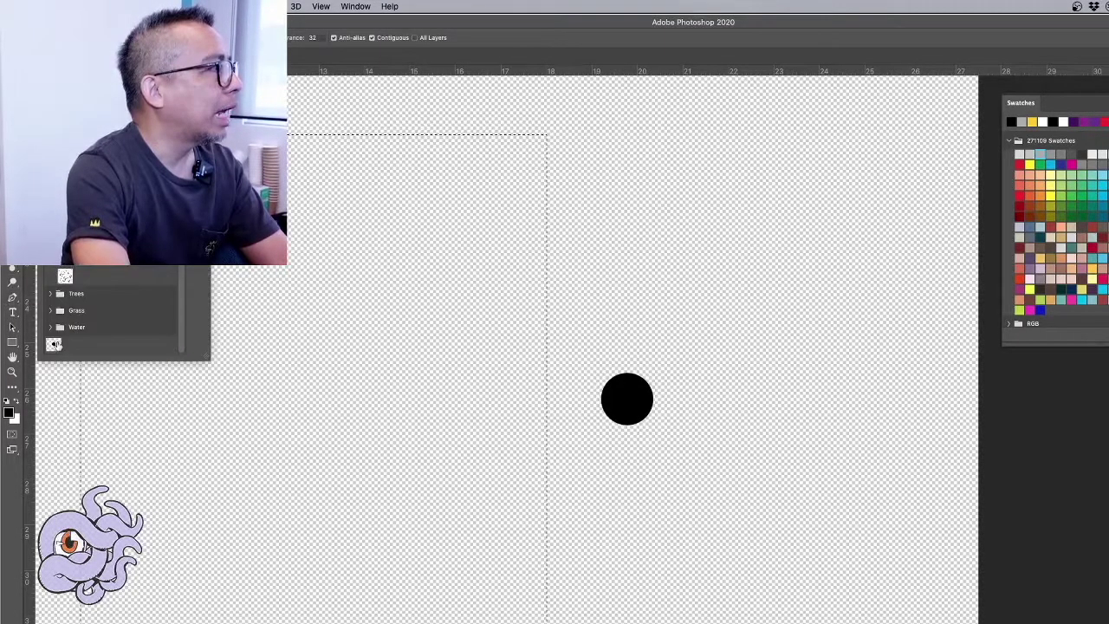
left_click(342, 361)
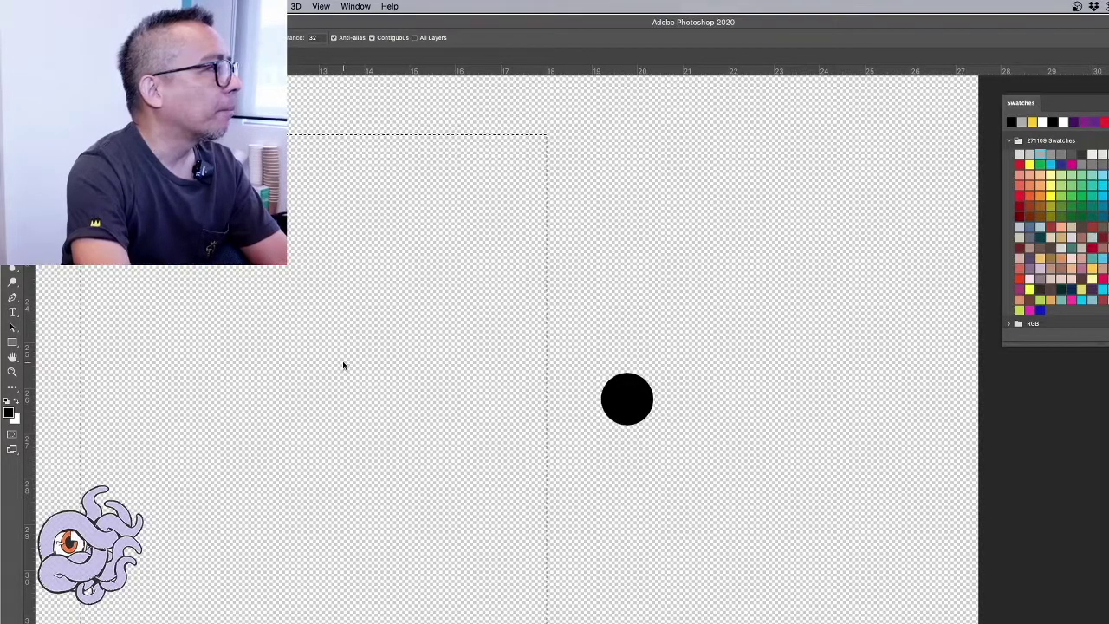
left_click(320, 338)
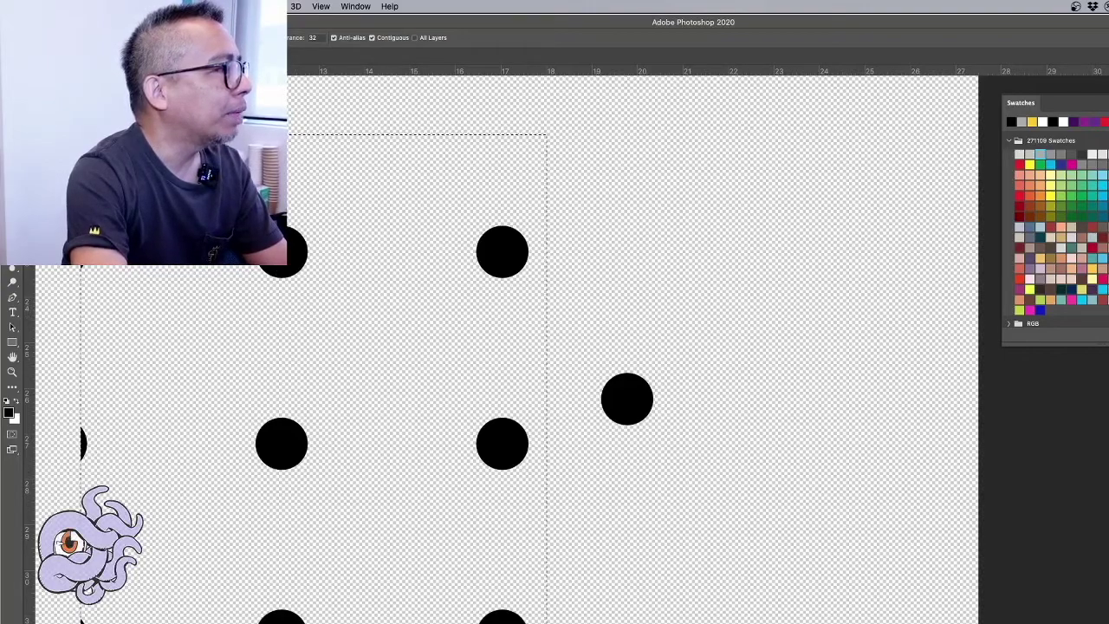
- Delete the extra dots, shrink the remaining dot with Free Transform, and select a square tile around it
key("Delete")
key("ctrl+t")
left_click_drag(602, 372, 645, 417)
key("Return")
left_click_drag(589, 374, 708, 477)
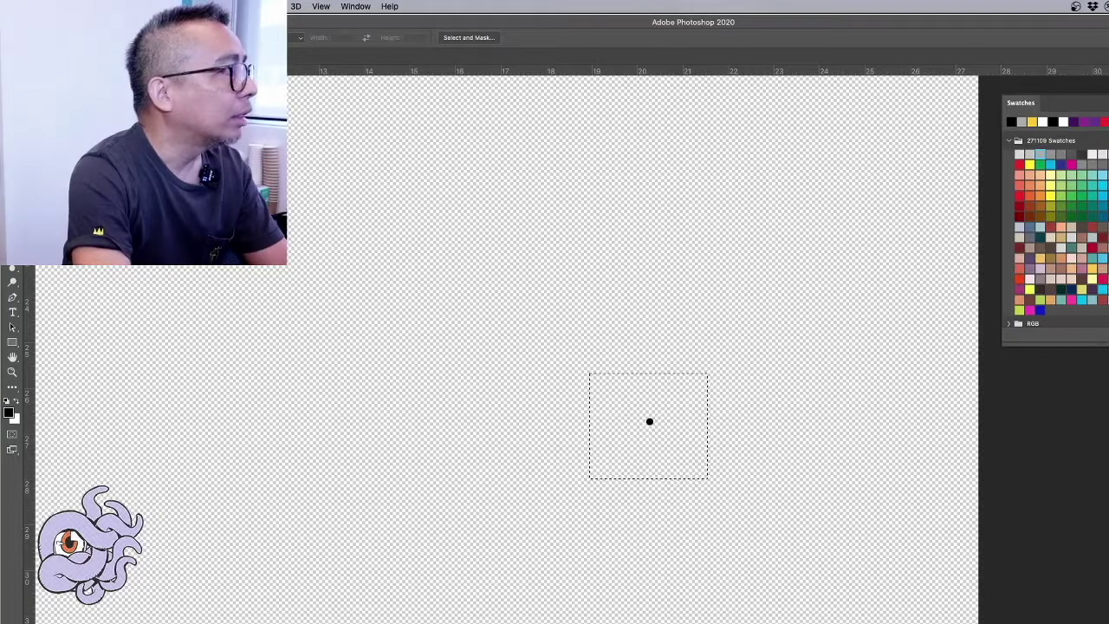
- Define the single small-dot tile as a new pattern and fill the large selection with it
left_click(117, 6)
left_click(143, 325)
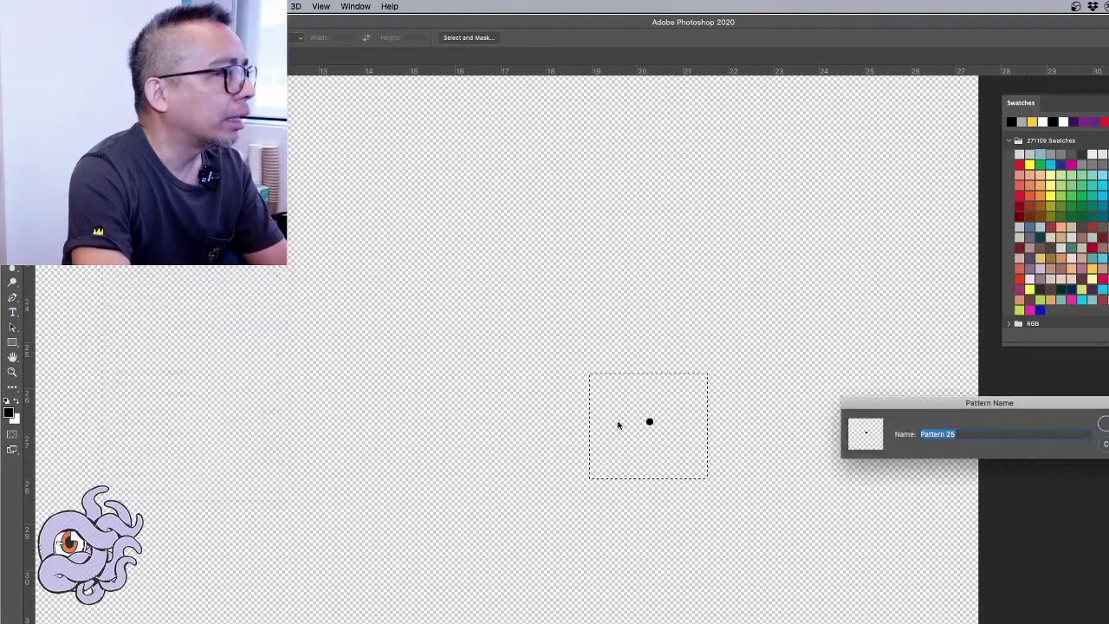
key("g")
left_click(386, 376)
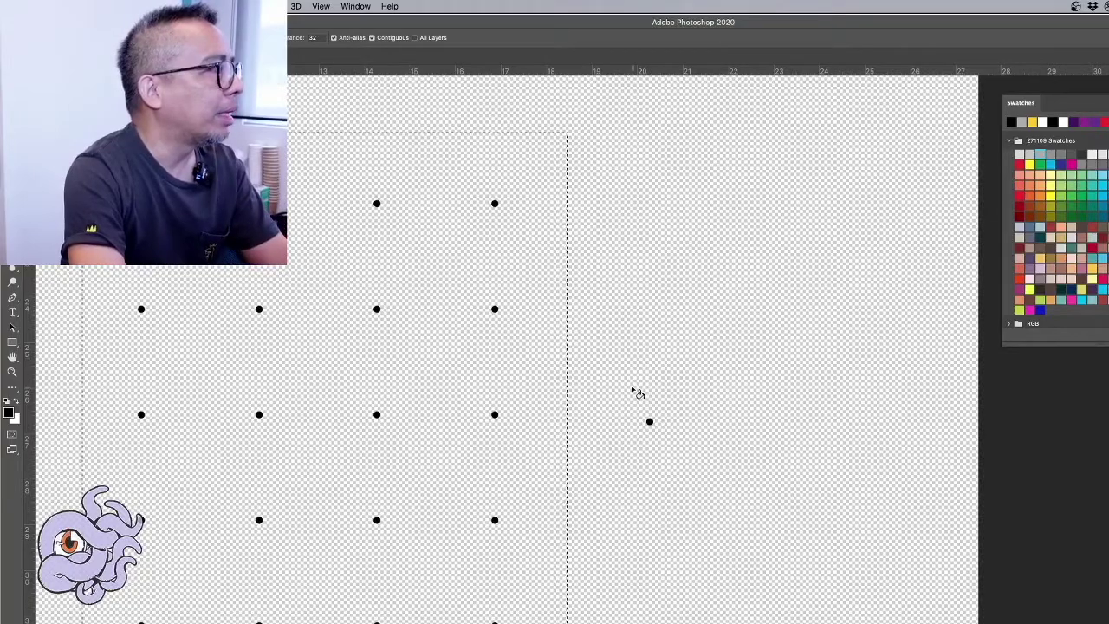
- Rotate the dot fill by -45° with Free Transform, then delete all the test dots
key("ctrl+t")
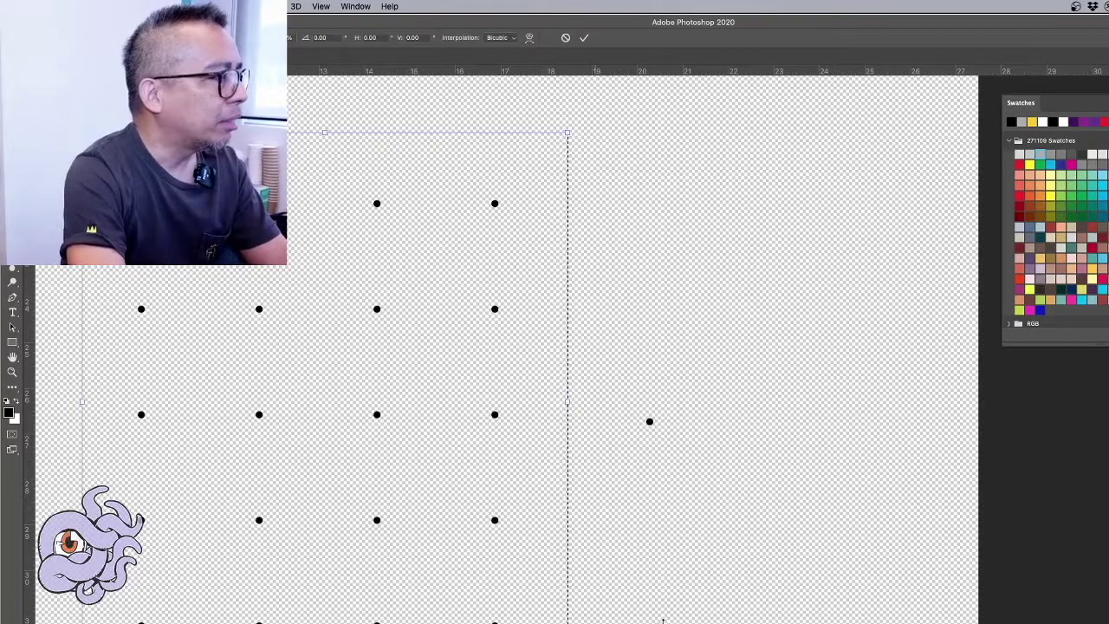
left_click_drag(655, 91, 777, 417)
key("Return")
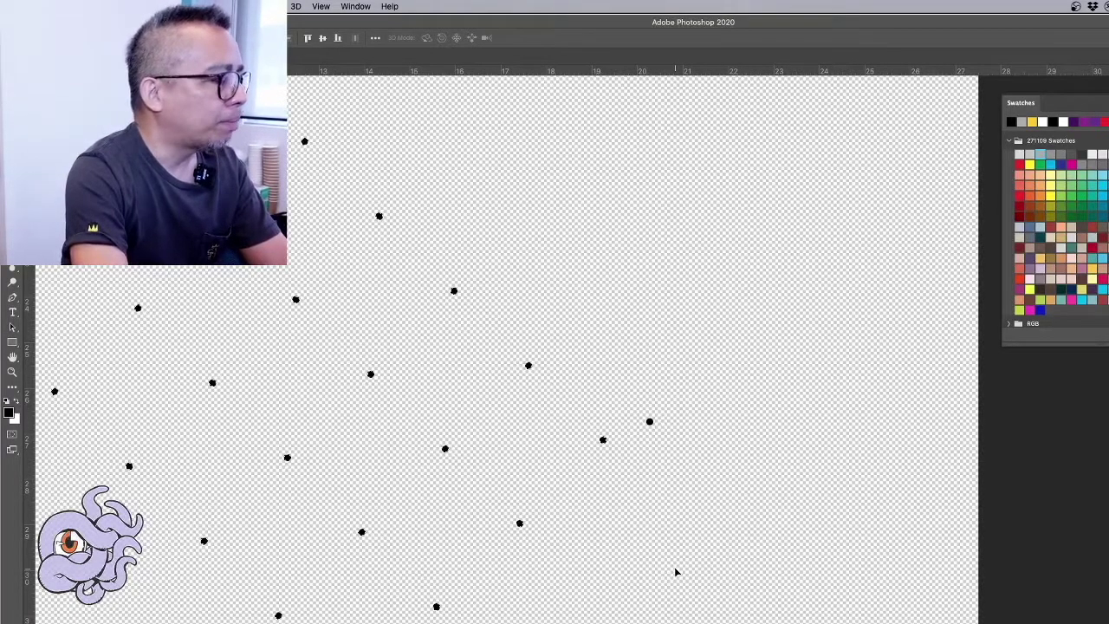
key("Delete")
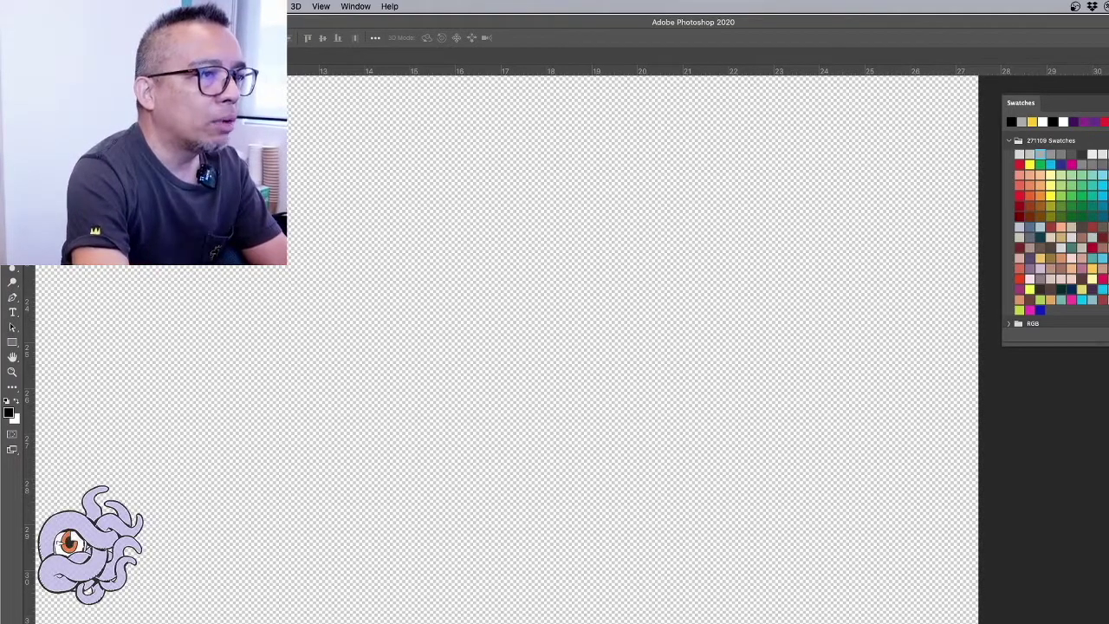
key("ctrl+v")
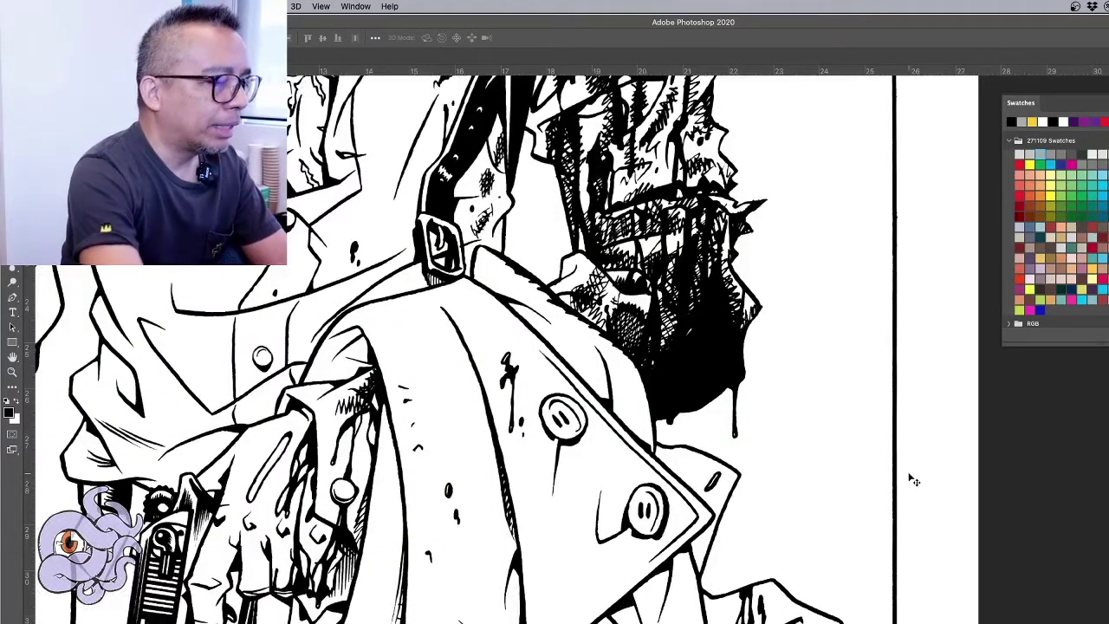
- Fit the whole ink drawing page on screen, then begin File > New
key("ctrl+0")
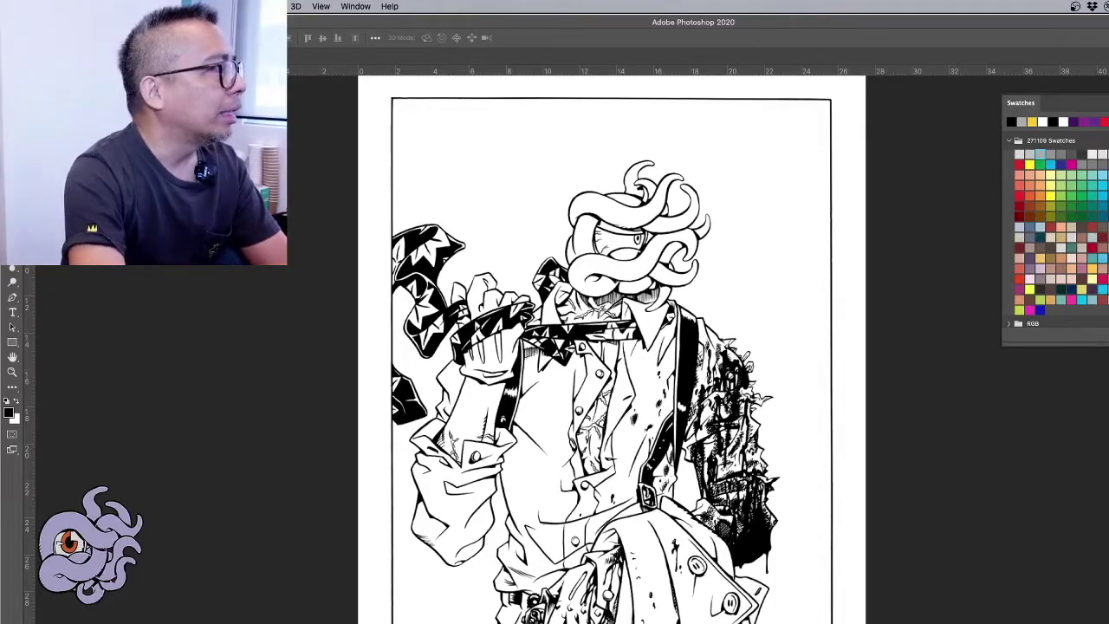
left_click(91, 6)
left_click(104, 22)
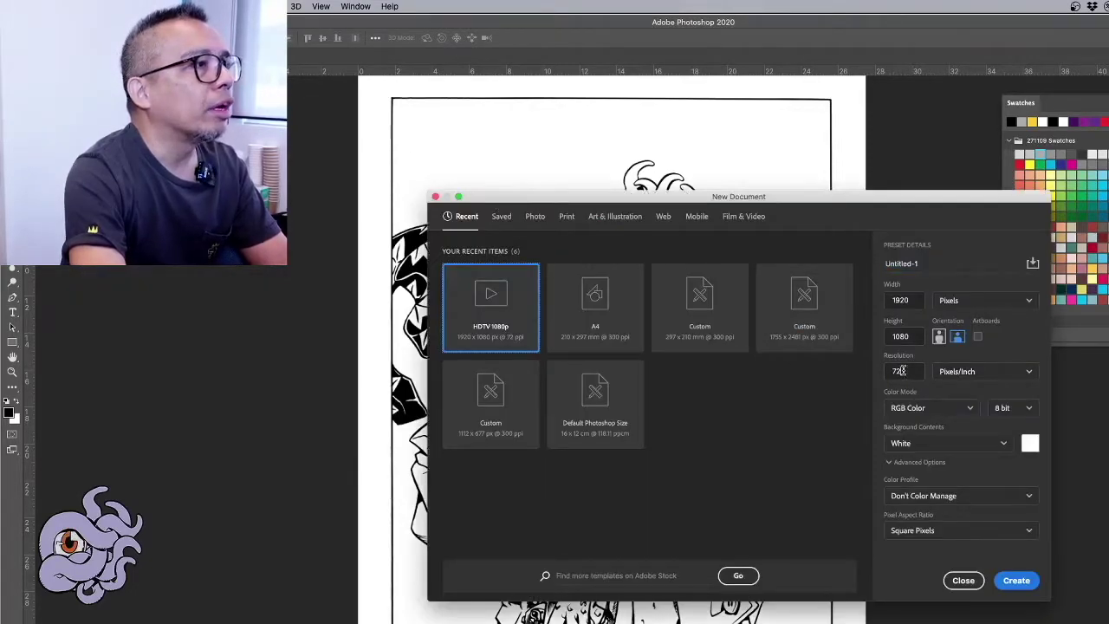
- Set the new document to 300 ppi resolution, 5 cm wide and 5 cm high
double_click(885, 366)
type("300")
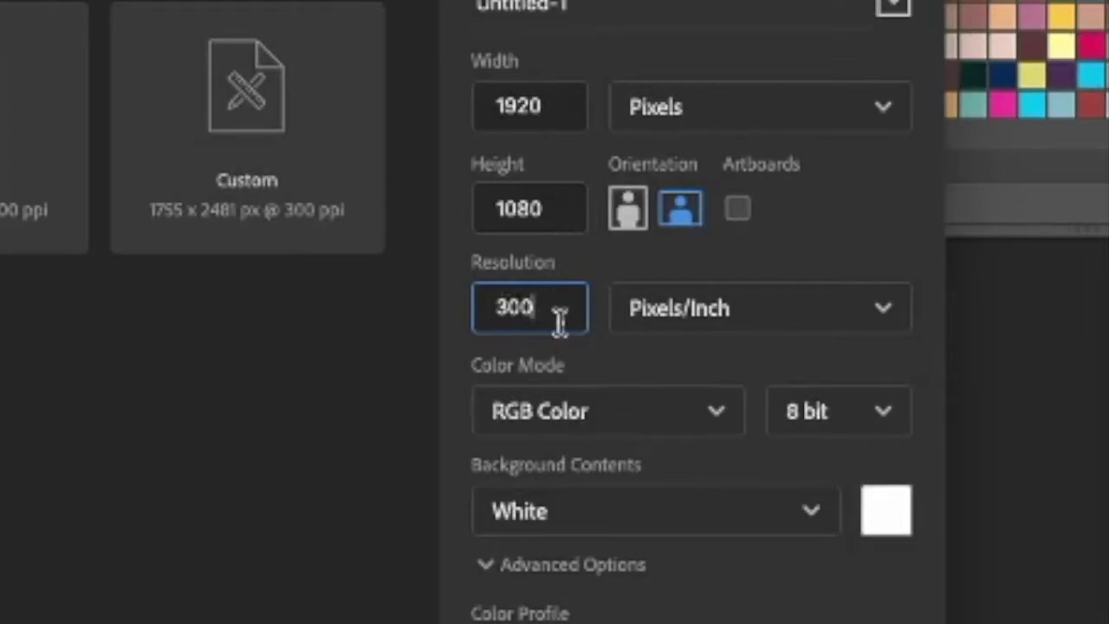
left_click_drag(566, 107, 473, 103)
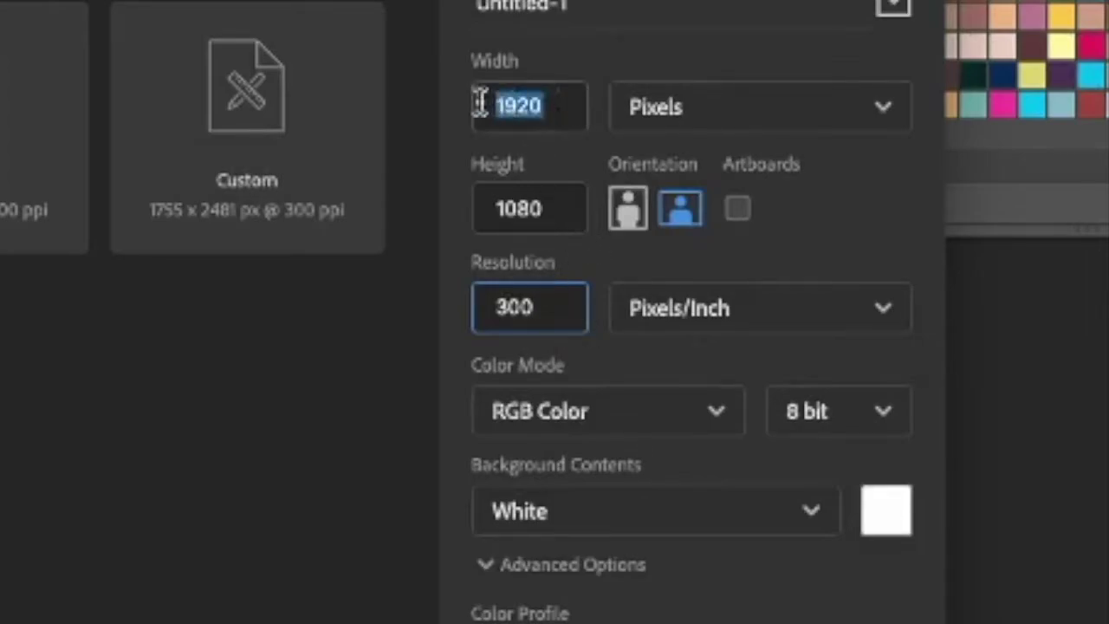
left_click(741, 122)
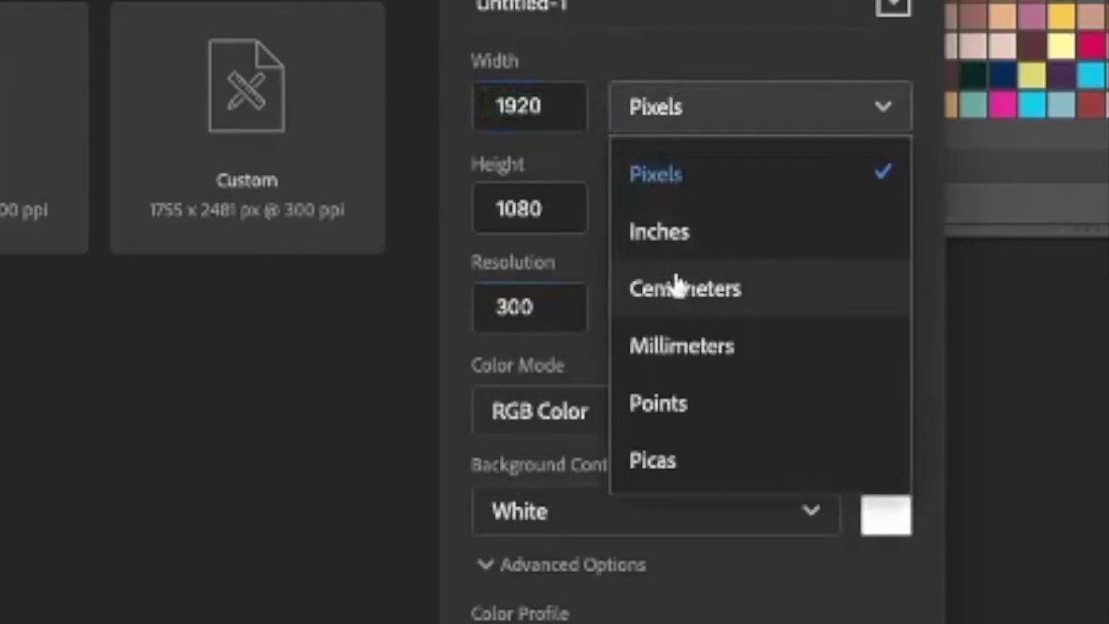
left_click(667, 287)
mouse_move(564, 105)
left_mouse_down()
mouse_move(499, 99)
mouse_move(481, 74)
left_mouse_up()
type("5")
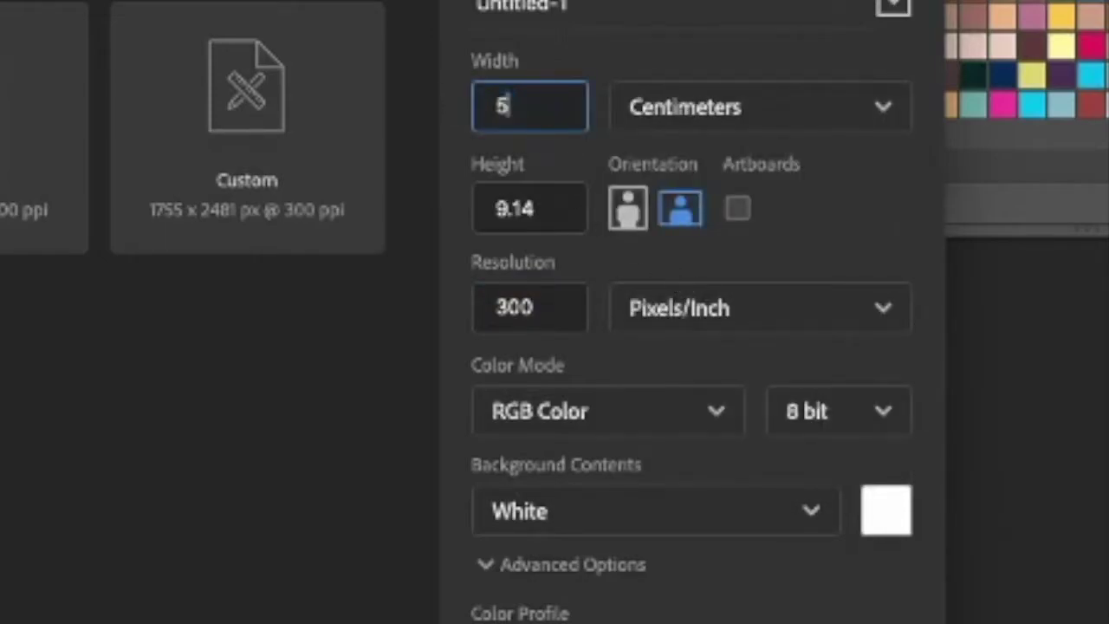
left_click_drag(551, 208, 480, 195)
type("5")
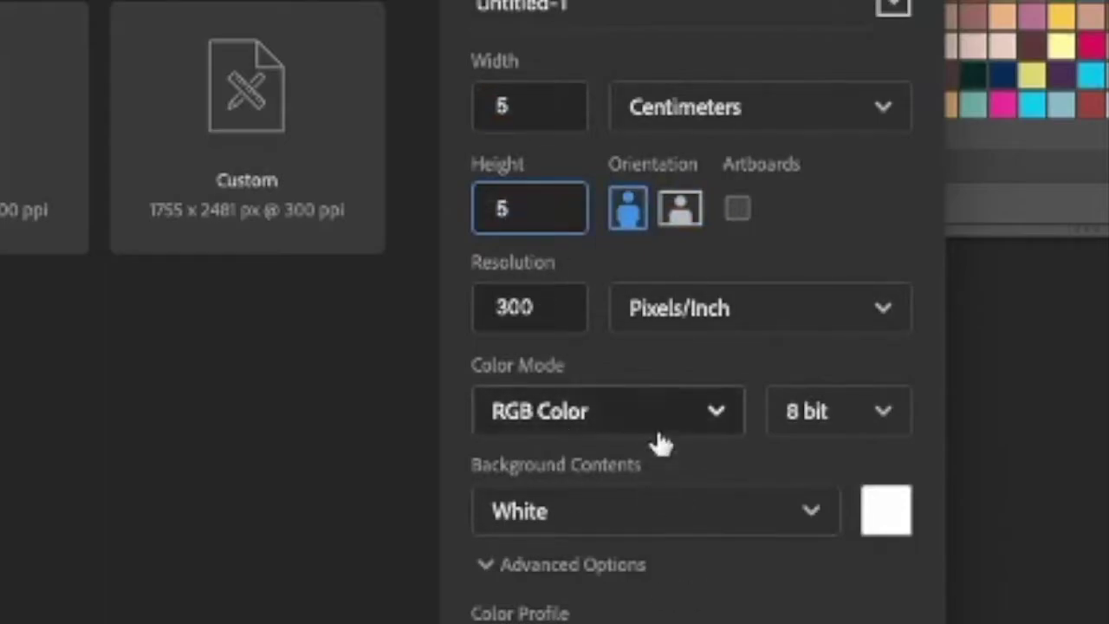
- Choose Grayscale colour mode, create the document and zoom in on it
left_click(710, 414)
left_click(617, 531)
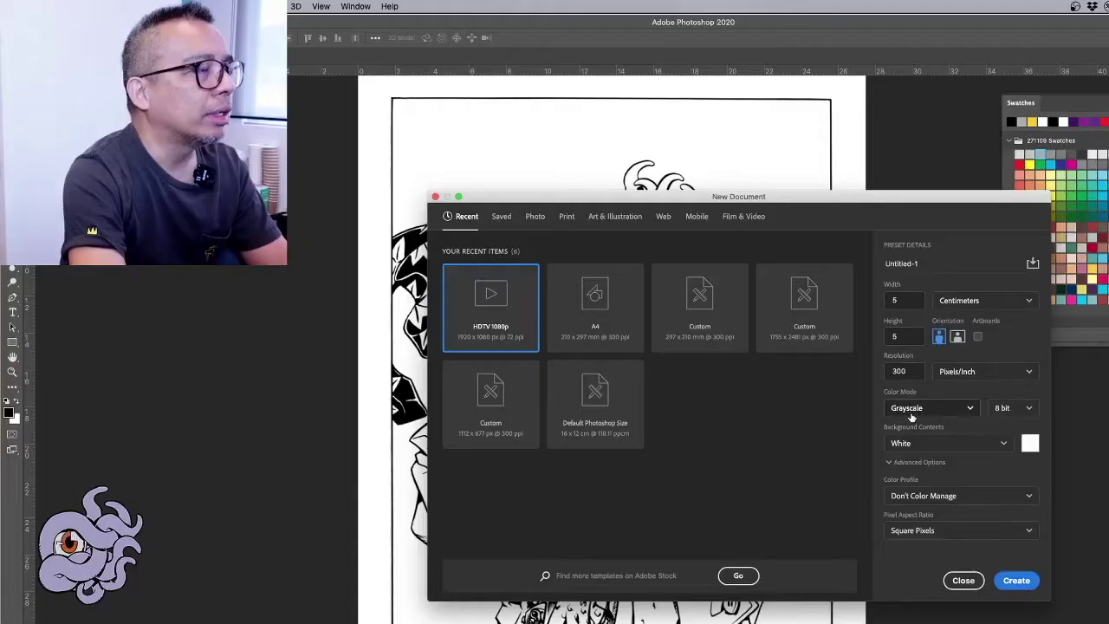
left_click(1016, 580)
key("super+plus")
left_click(320, 6)
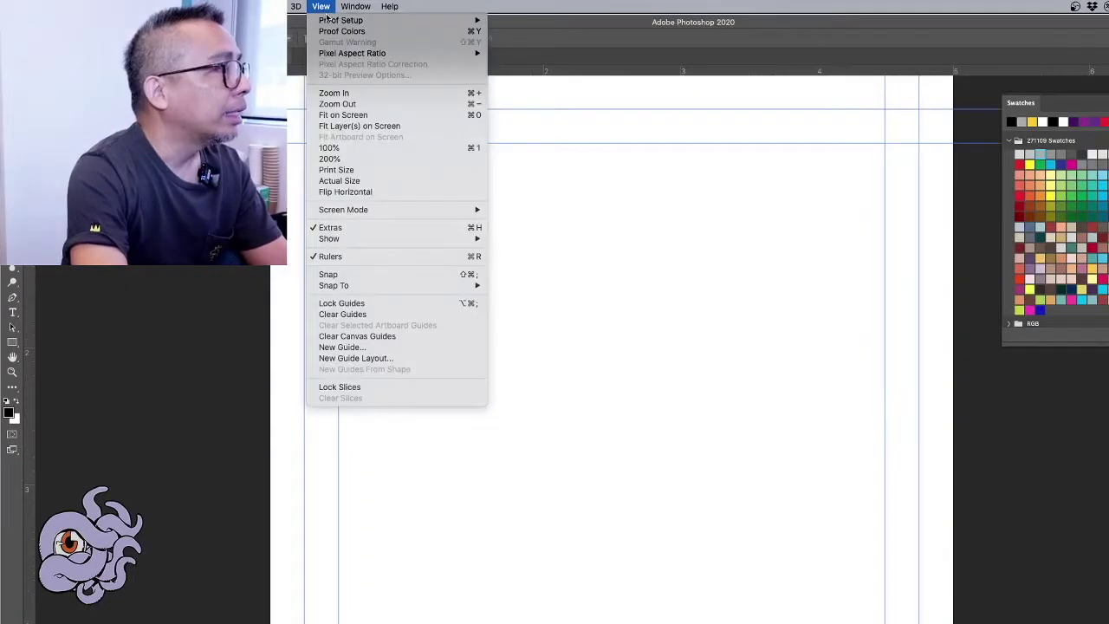
- Clear the old guides and add vertical and horizontal guides crossing at the canvas centre
left_click(387, 313)
key("super+minus")
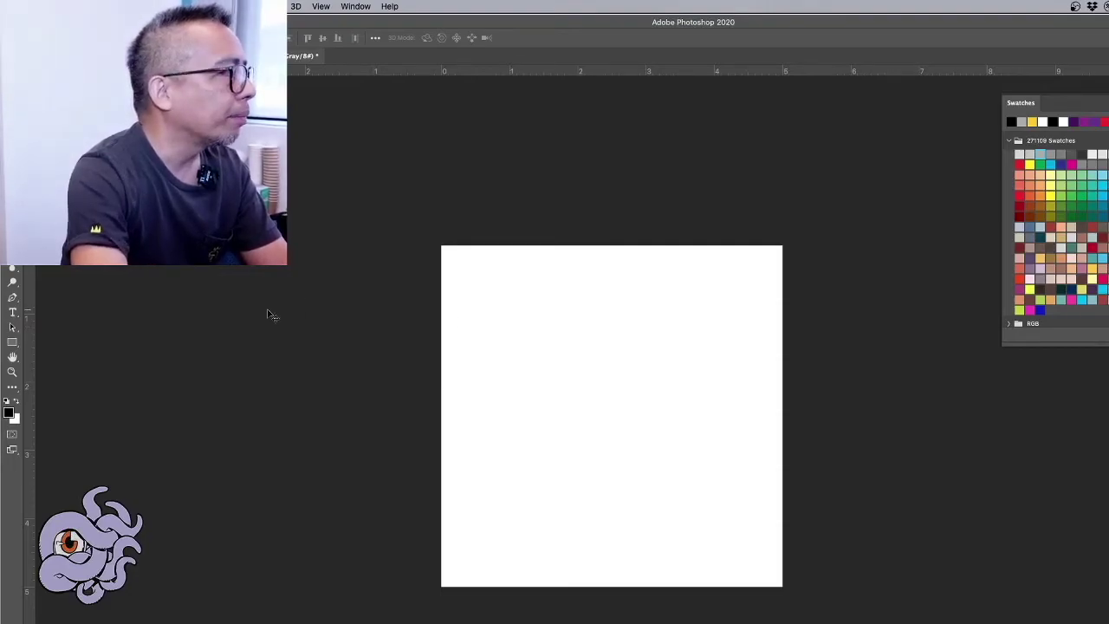
left_click_drag(31, 326, 611, 336)
mouse_move(573, 75)
left_mouse_down()
mouse_move(699, 449)
mouse_move(698, 417)
left_mouse_up()
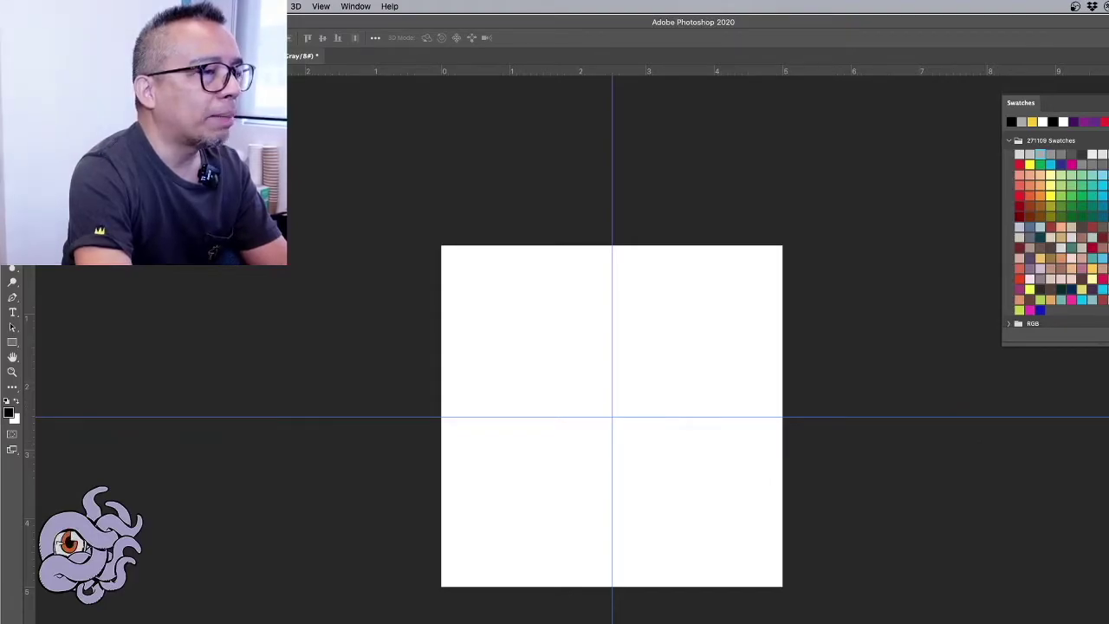
key("m")
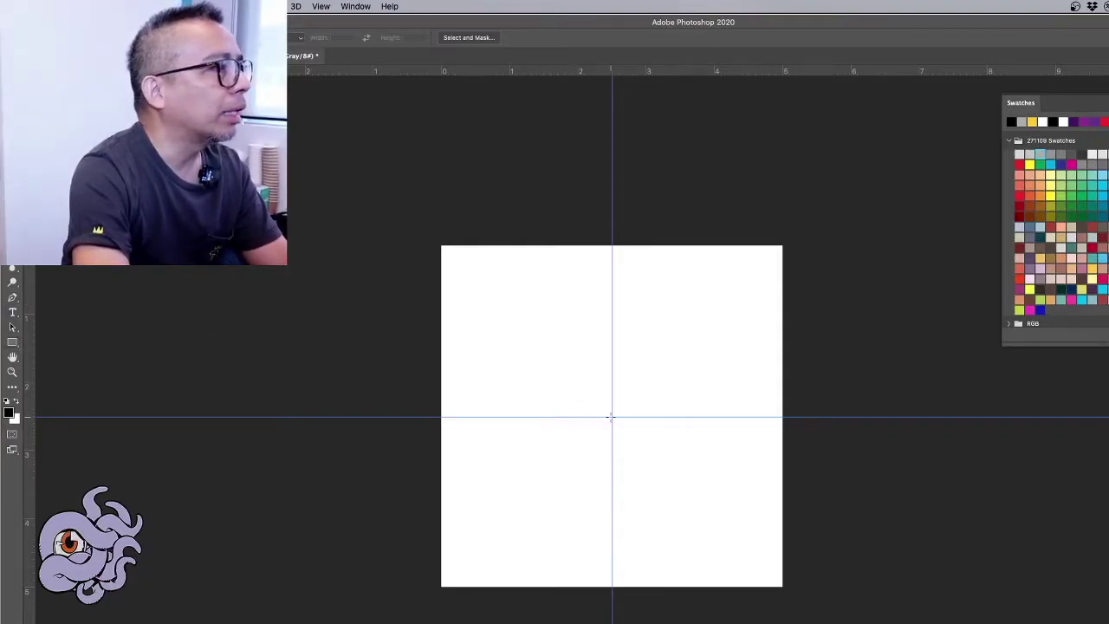
- Draw a circular selection centred on the guide crossing and fill it with black
left_click_drag(612, 416, 664, 460)
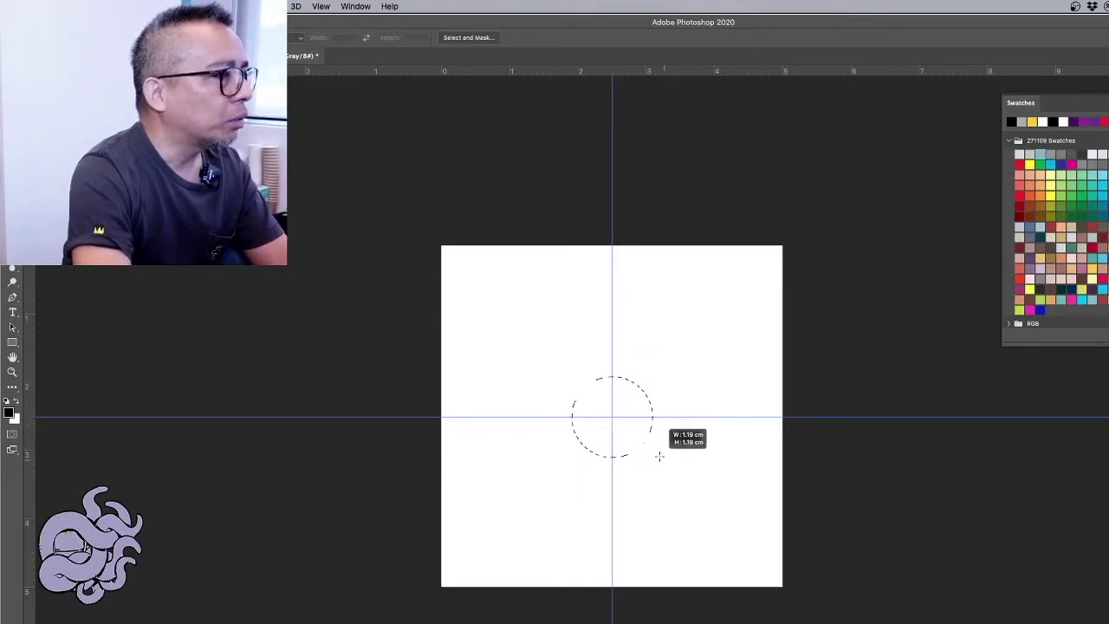
mouse_move(722, 491)
left_mouse_down()
mouse_move(644, 428)
mouse_move(743, 508)
mouse_move(630, 426)
left_mouse_up()
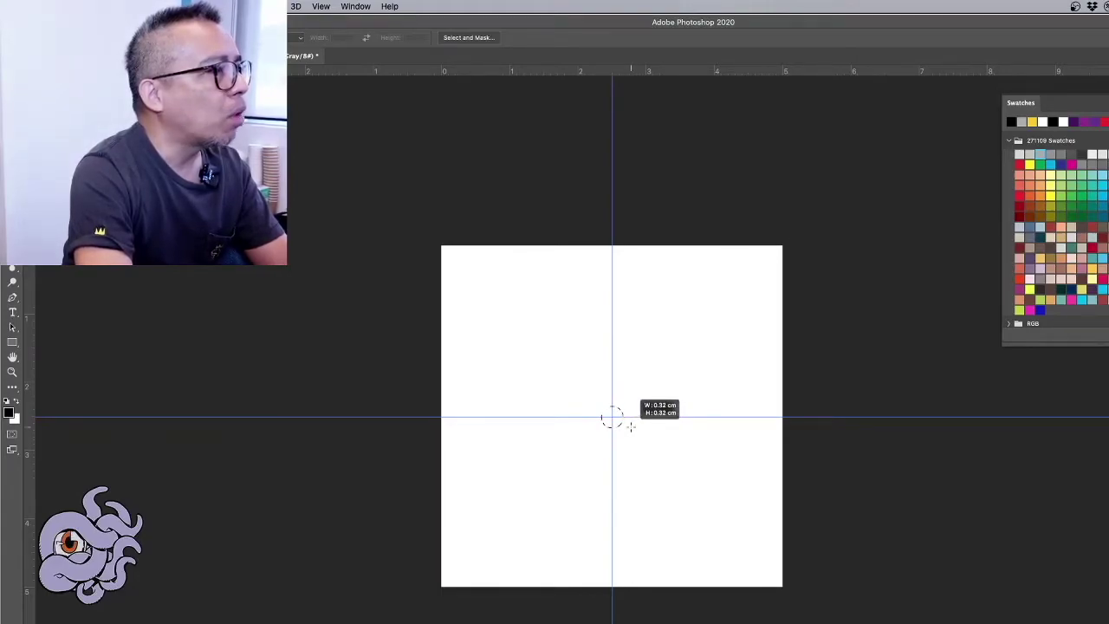
mouse_move(630, 426)
left_mouse_down()
mouse_move(797, 538)
mouse_move(703, 449)
left_mouse_up()
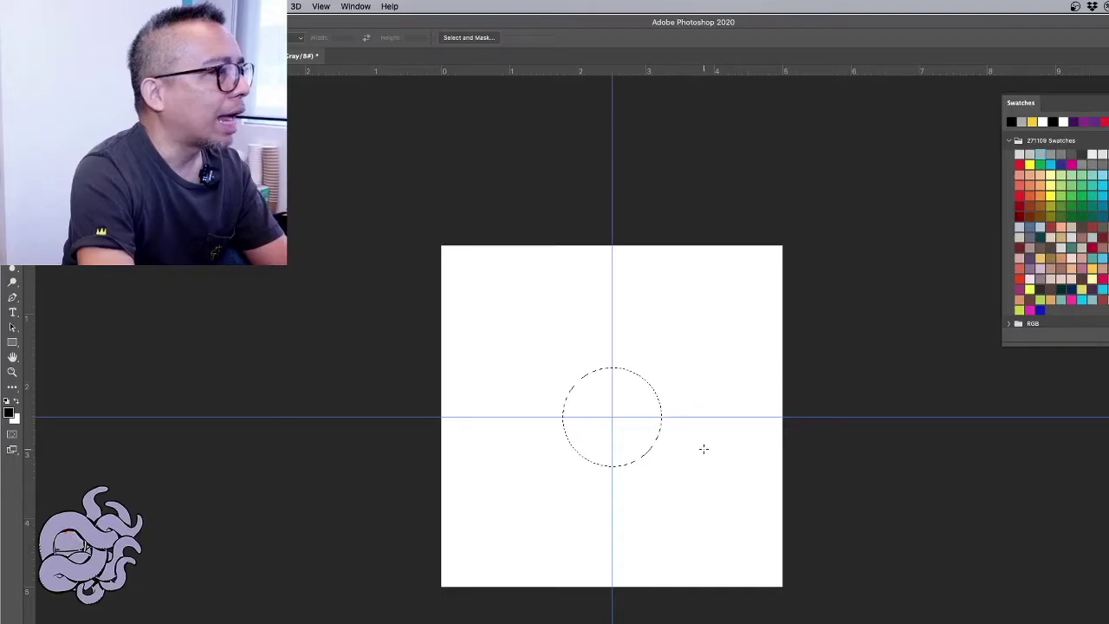
key("alt+BackSpace")
key("v")
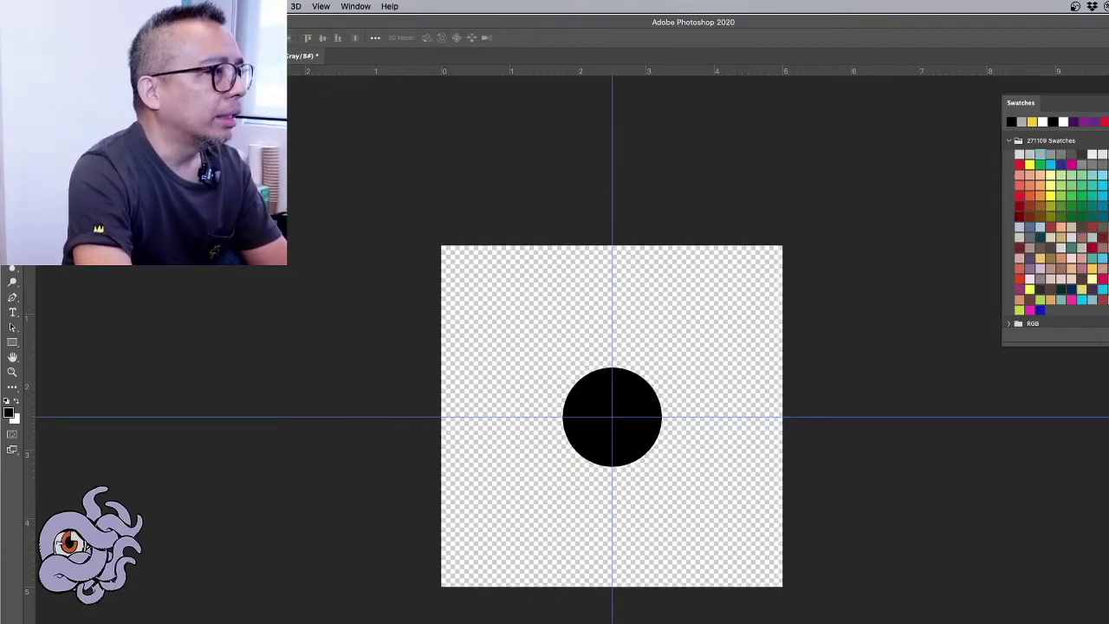
key("ctrl+comma")
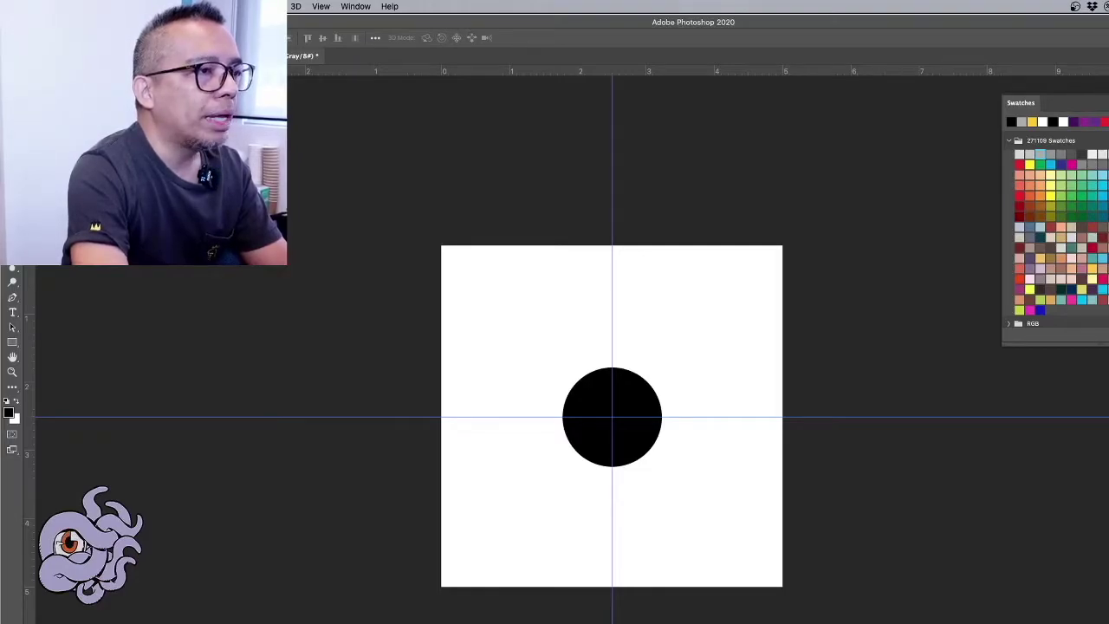
key("ctrl+j")
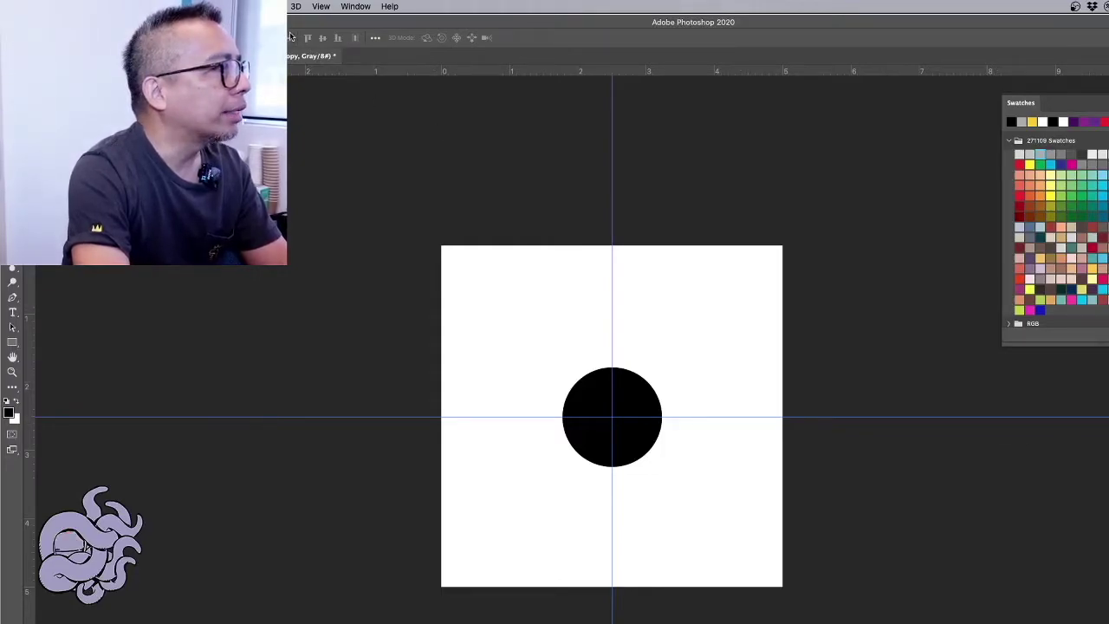
- Apply Offset of 887 px horizontally and vertically with Wrap Around to the dot tile
left_click(270, 6)
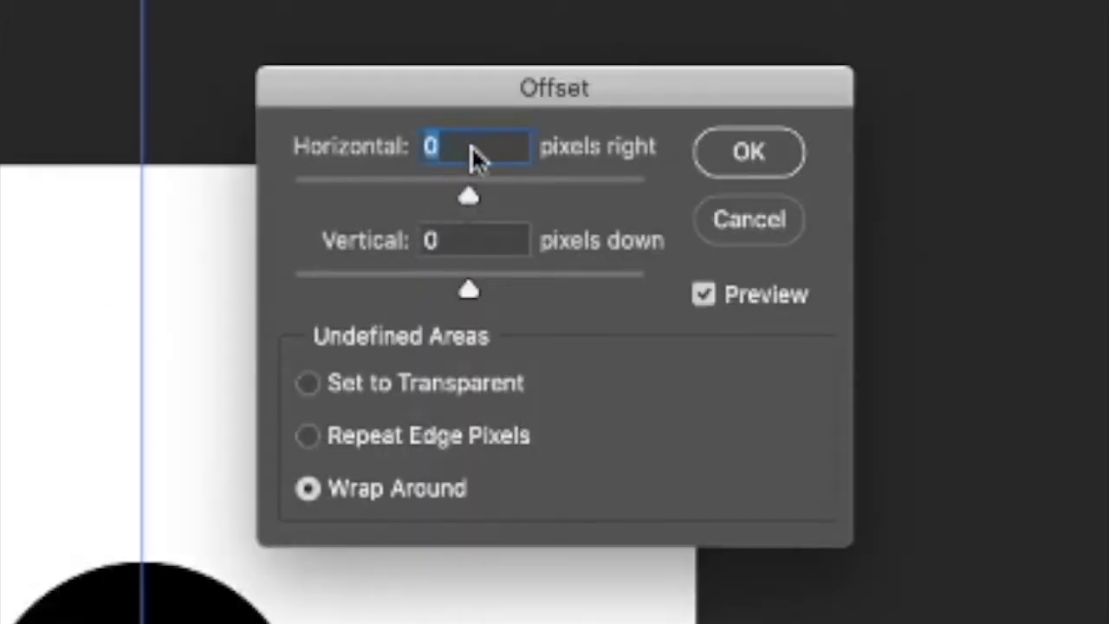
type("8")
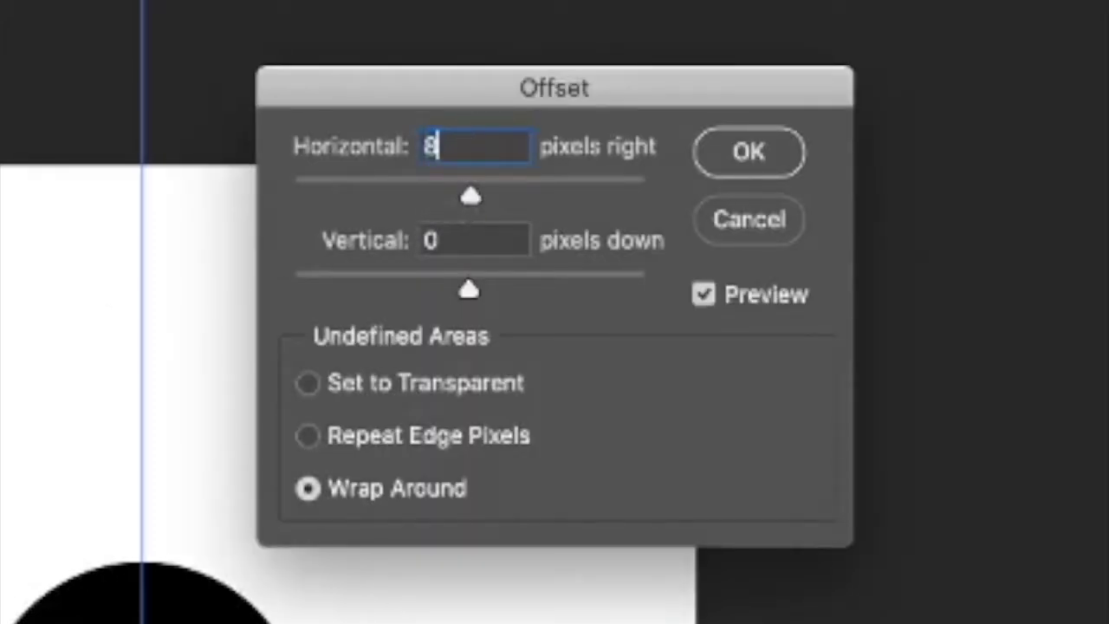
type("87")
key("Tab")
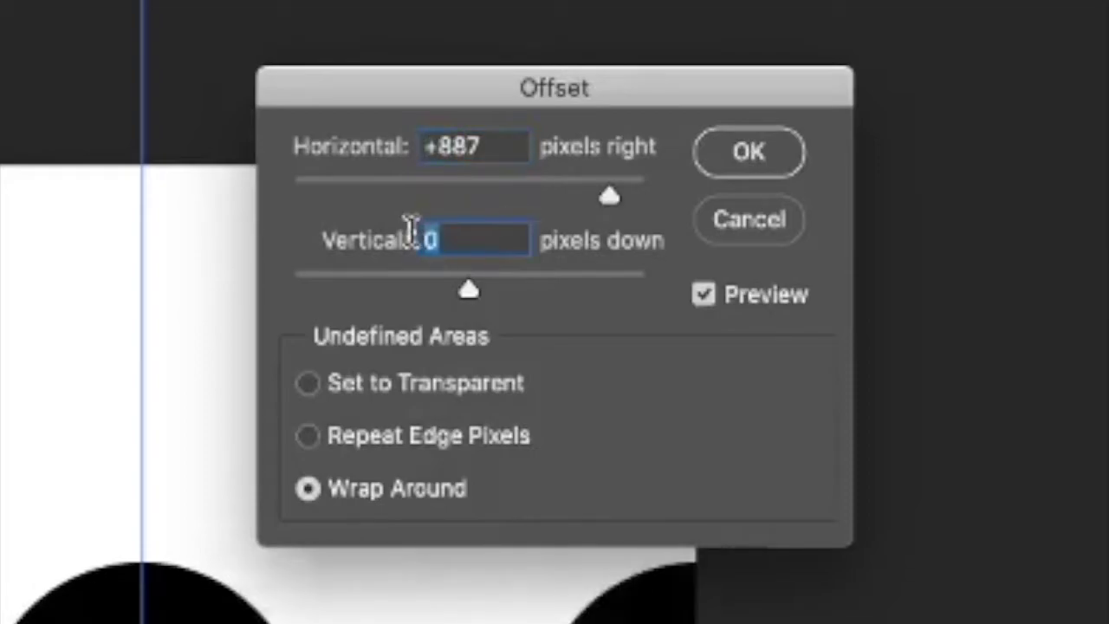
type("887")
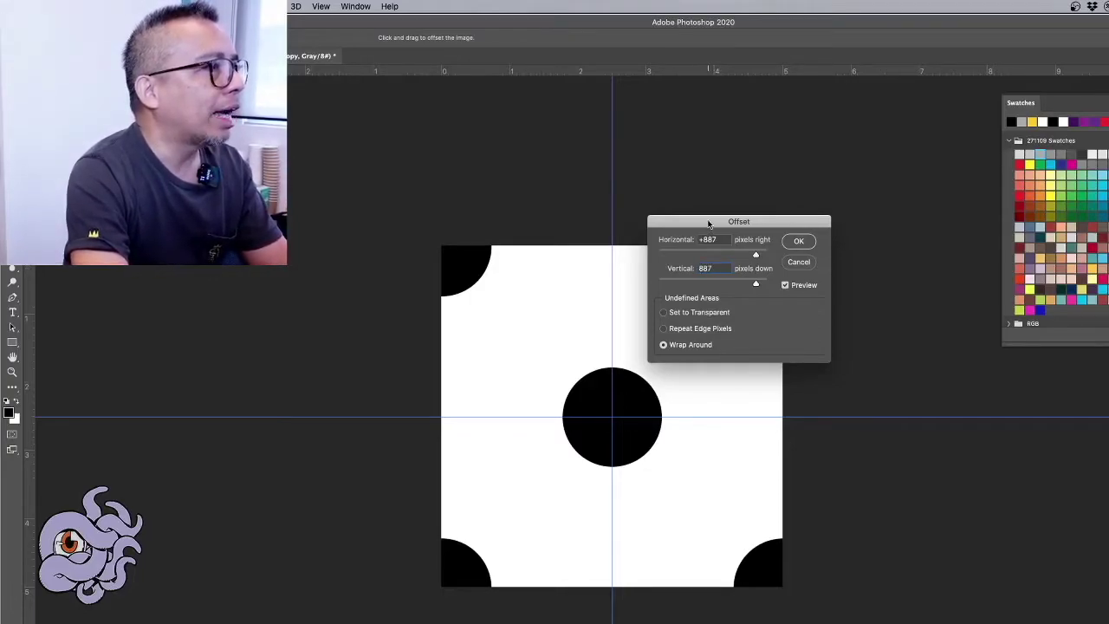
left_click_drag(707, 224, 840, 257)
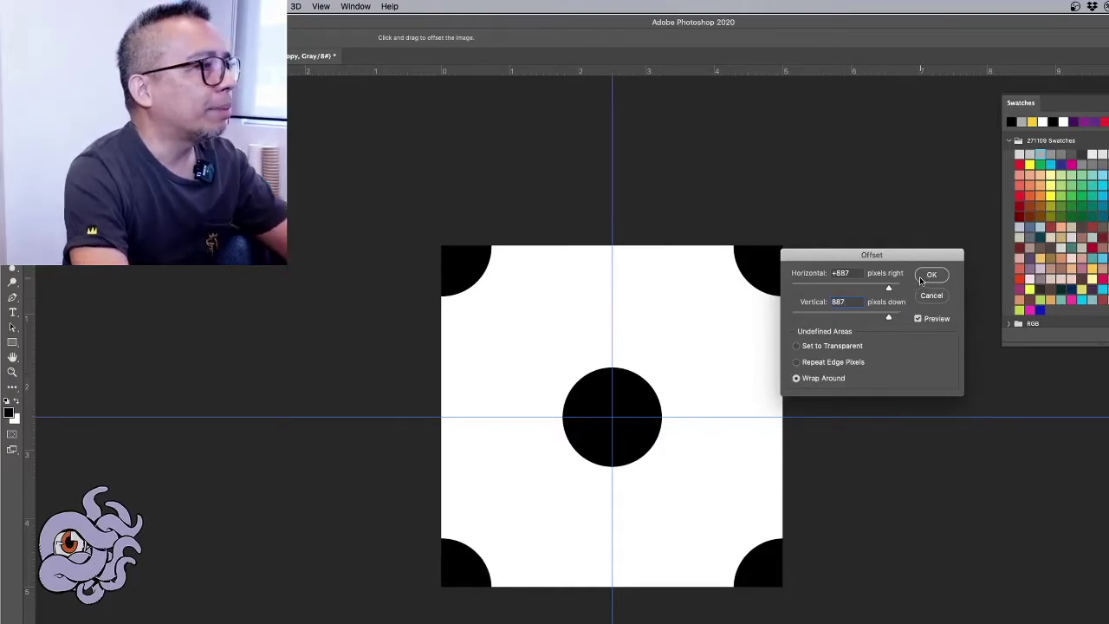
left_click_drag(910, 259, 921, 256)
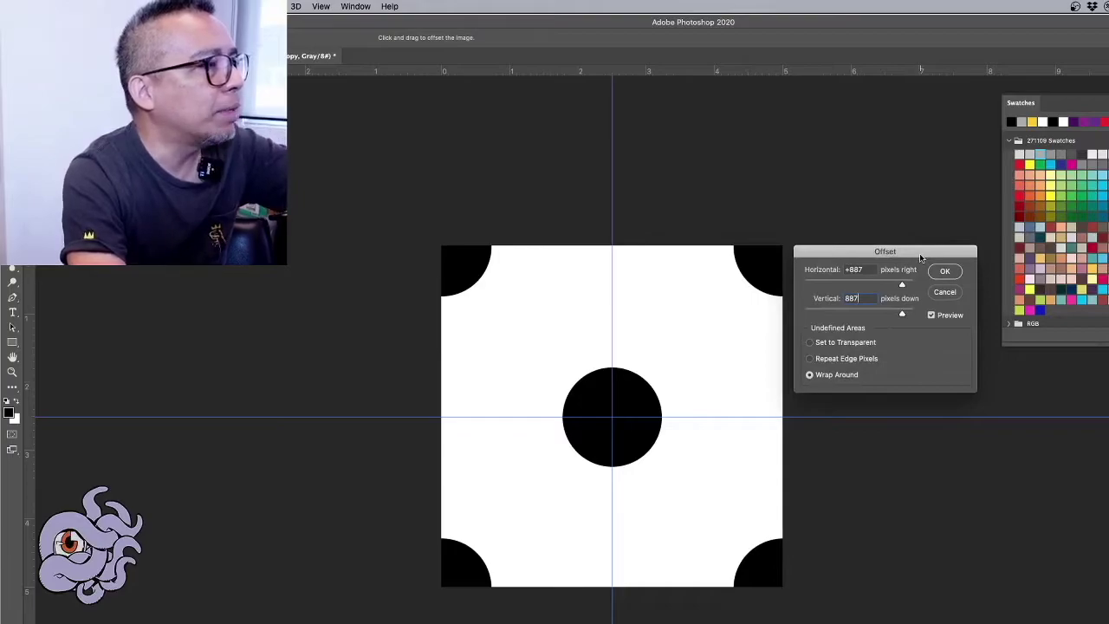
left_click(944, 270)
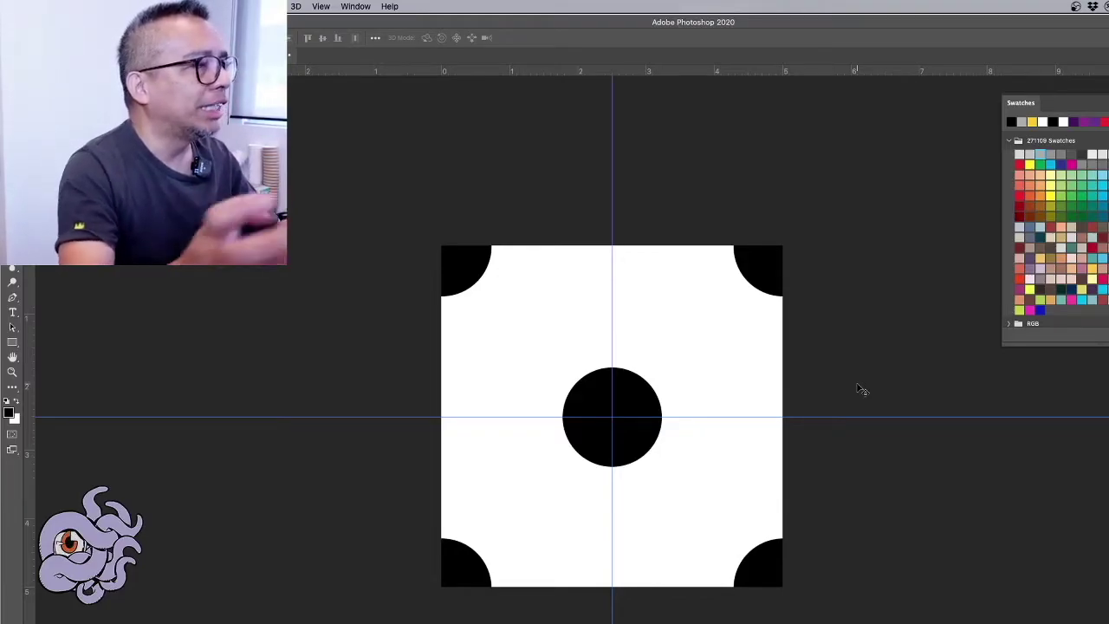
- Switch to the Rectangular Marquee tool and bring up the tile's Image Size settings
key("m")
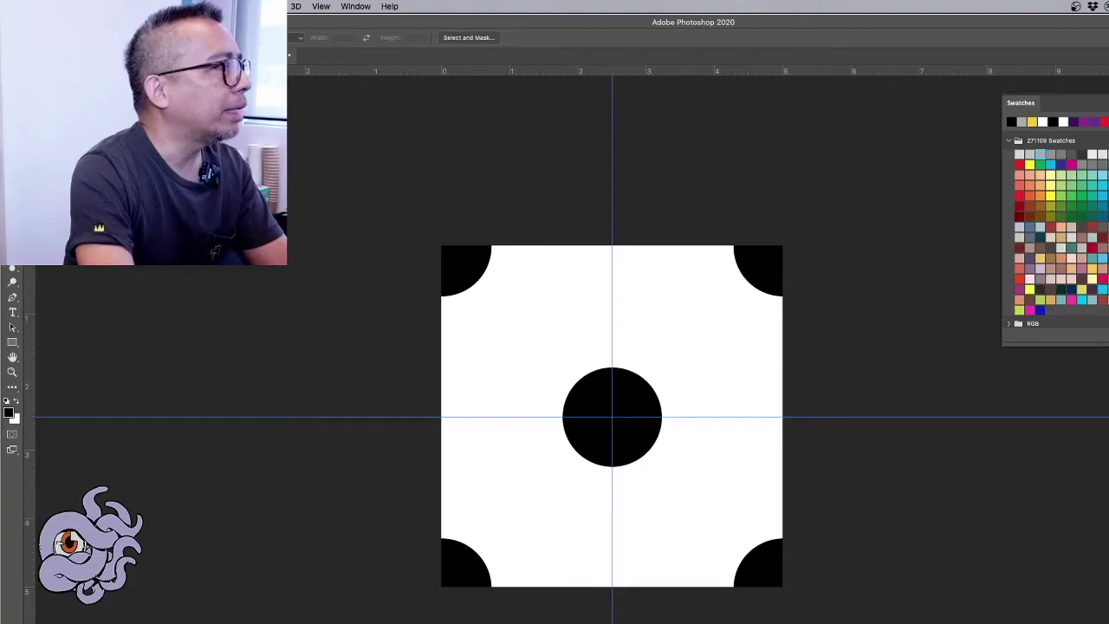
key("ctrl+alt+i")
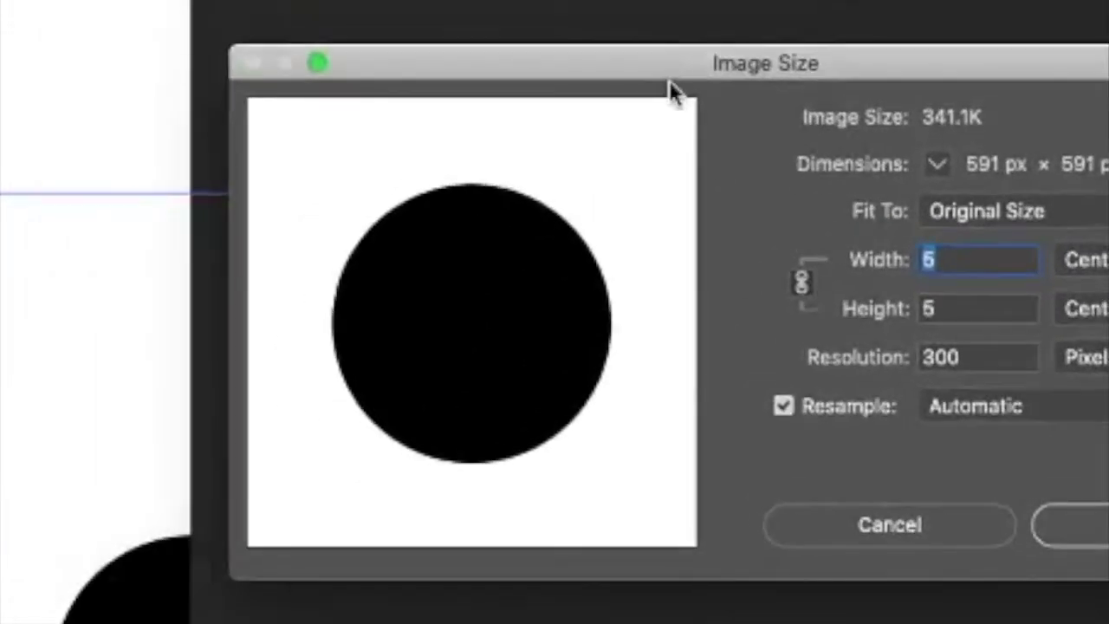
- Resize the tile to 0.3 cm wide in centimetres, giving 35 × 35 px
left_click(1095, 269)
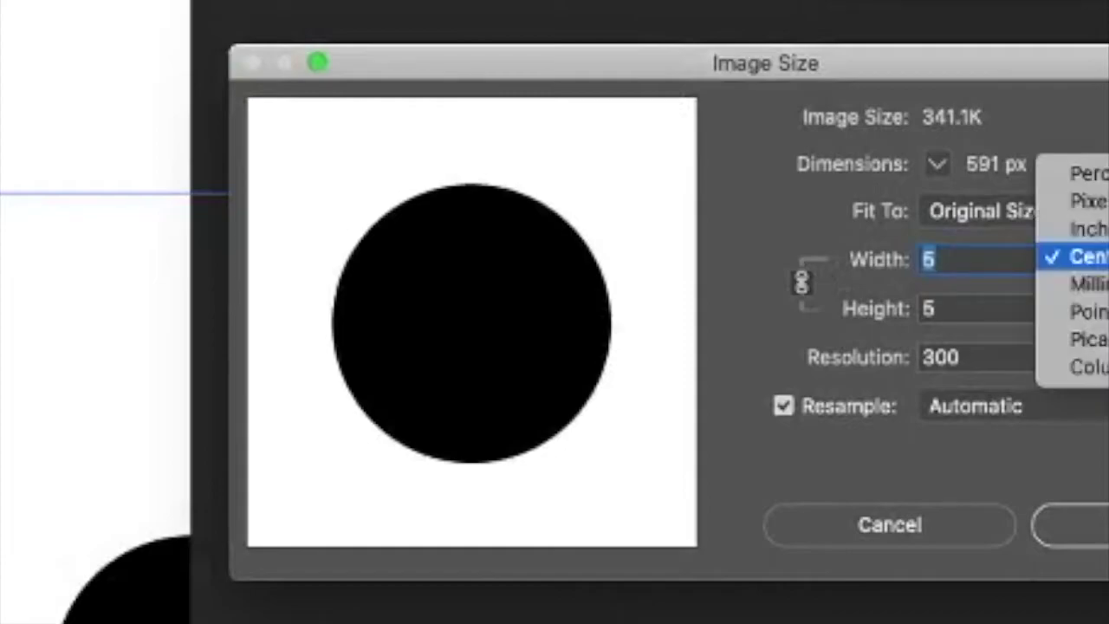
left_click(985, 235)
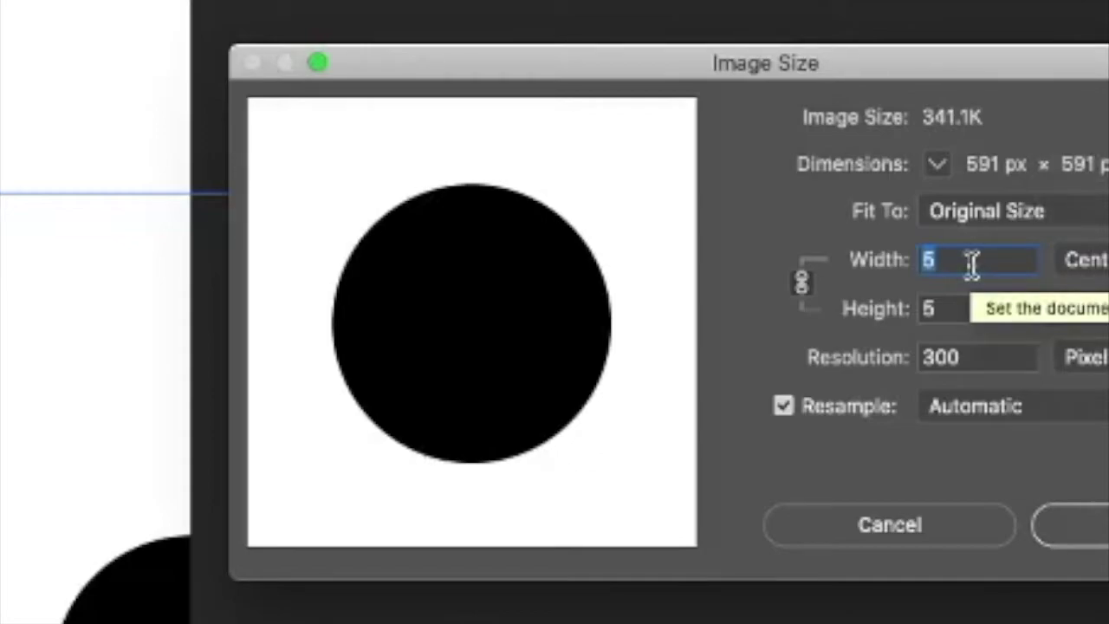
type("0.3")
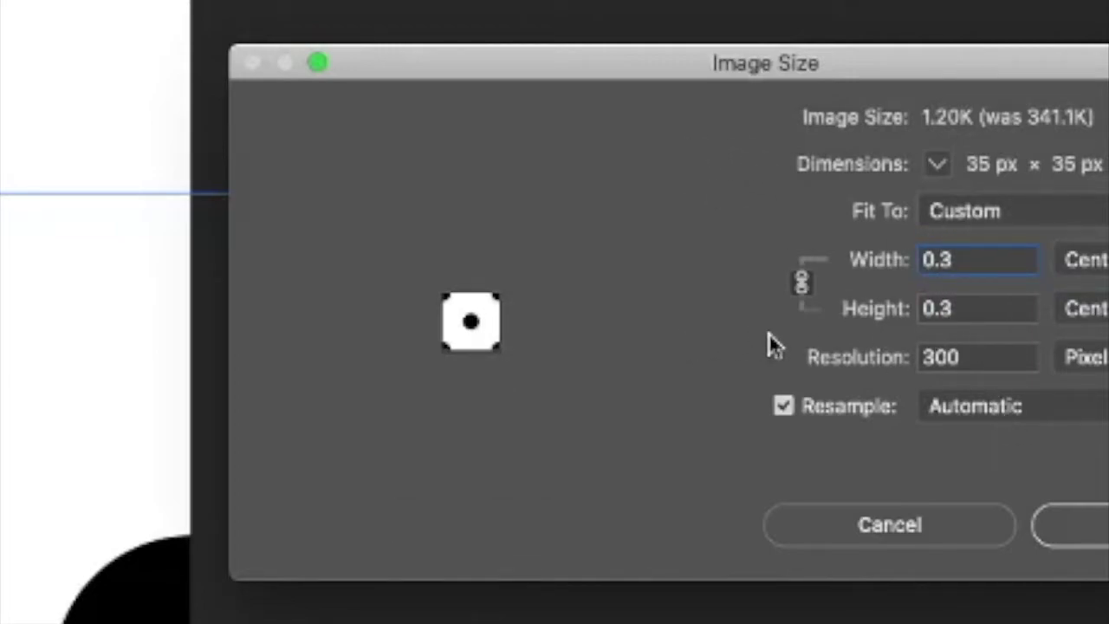
key("Return")
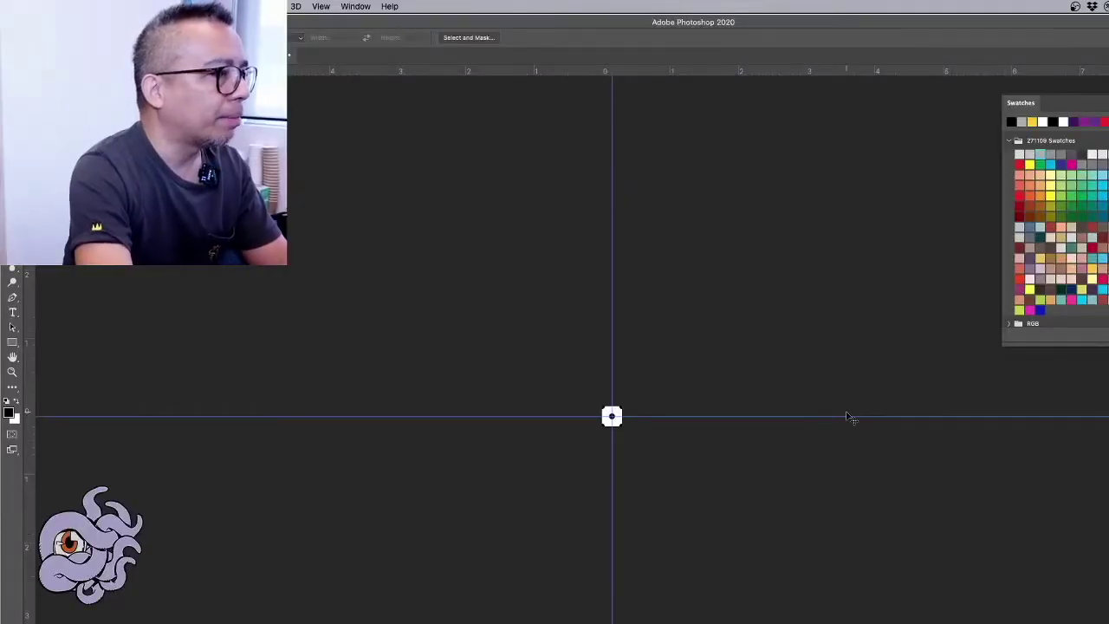
- Select the whole tiny tile and define it as Pattern 26
key("ctrl+plus")
key("ctrl+plus")
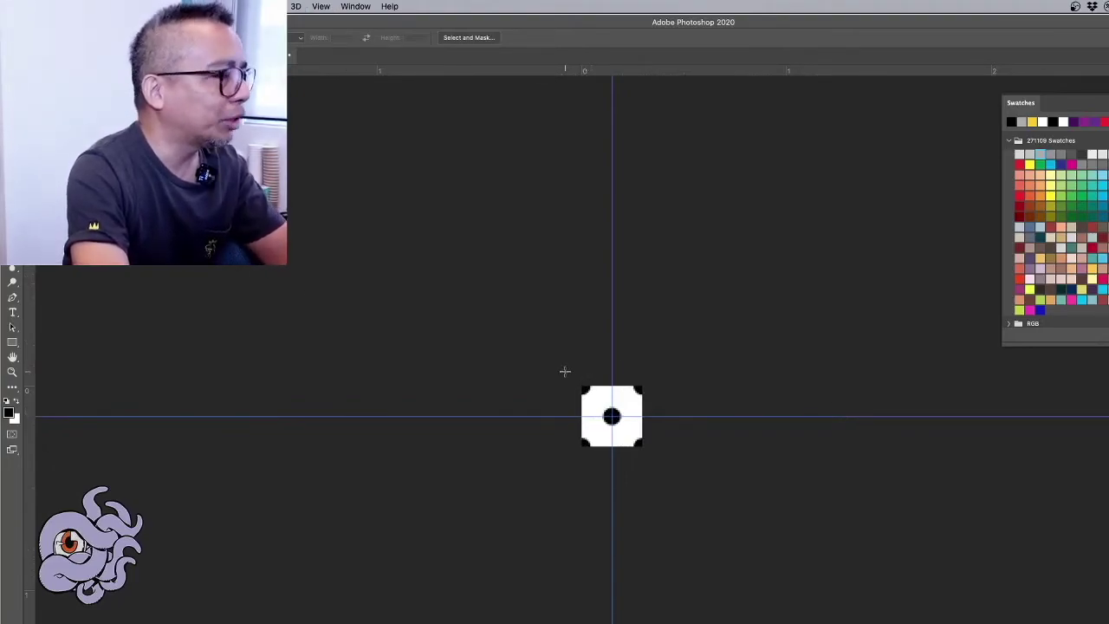
key("ctrl+a")
left_click(117, 6)
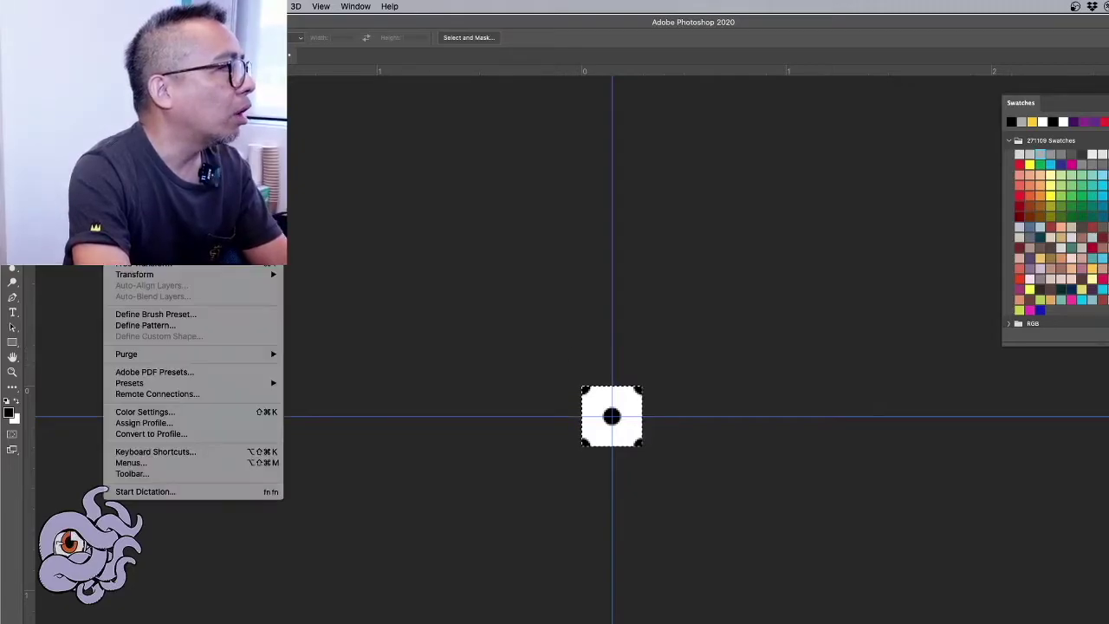
left_click(165, 325)
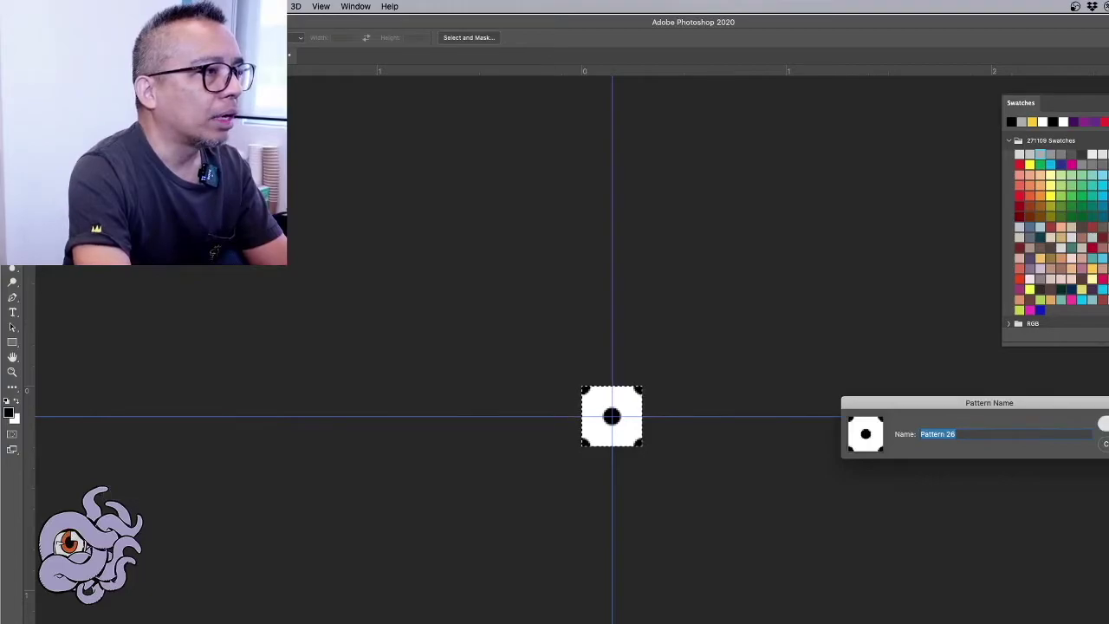
key("Return")
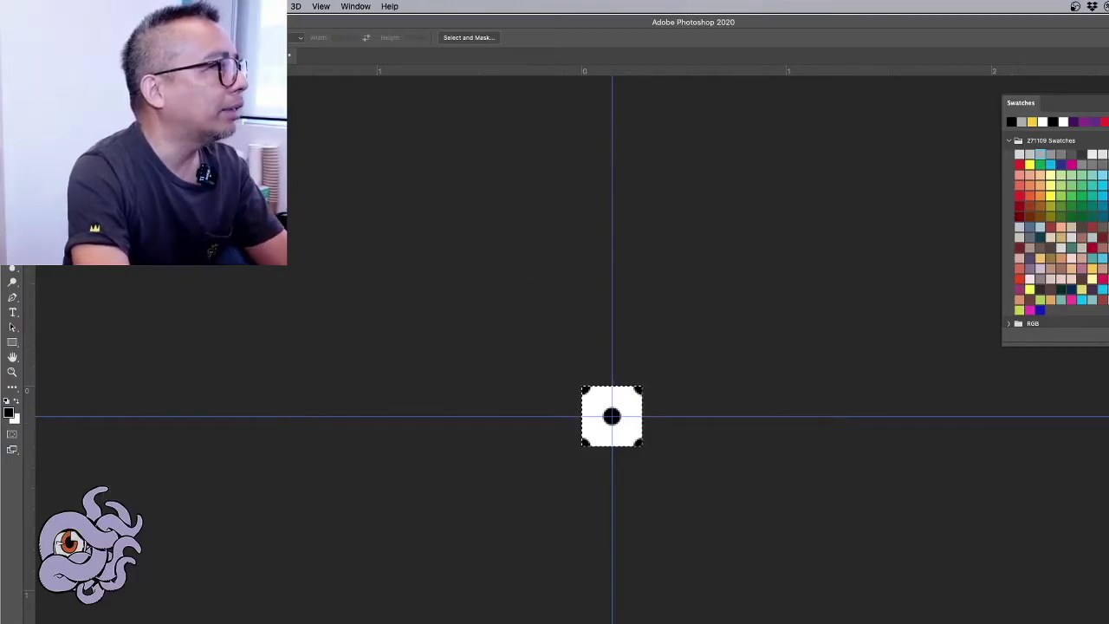
- Start a new document using the A4 preset
left_click(96, 7)
left_click(102, 22)
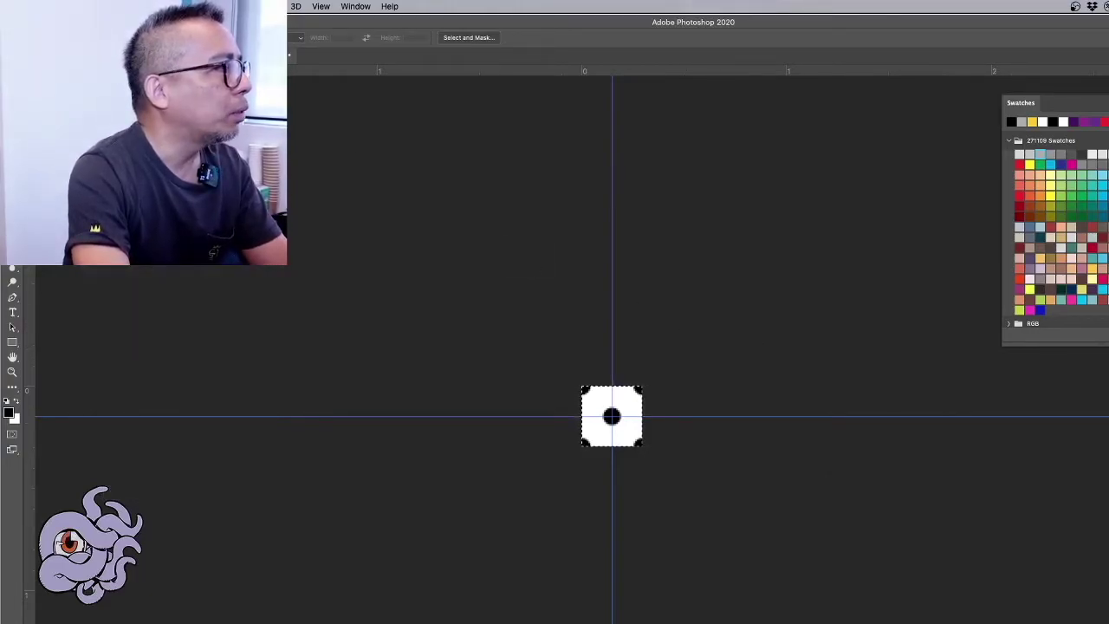
double_click(696, 330)
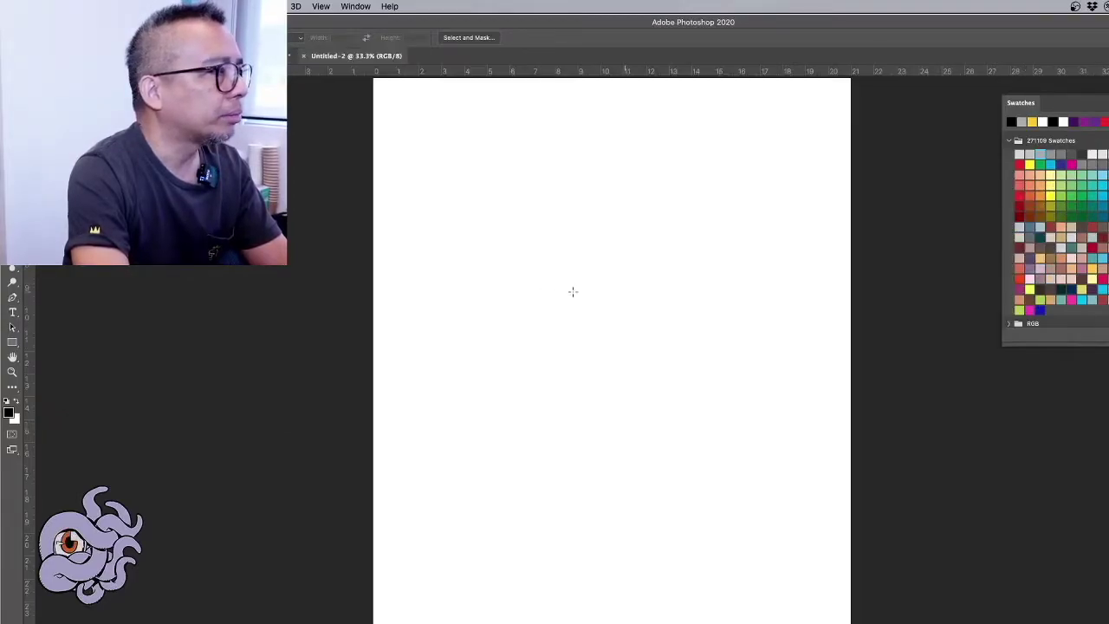
- Fill a rectangle near the top of the A4 page with the new dot pattern
left_click_drag(443, 155, 798, 620)
left_click_drag(494, 126, 712, 327)
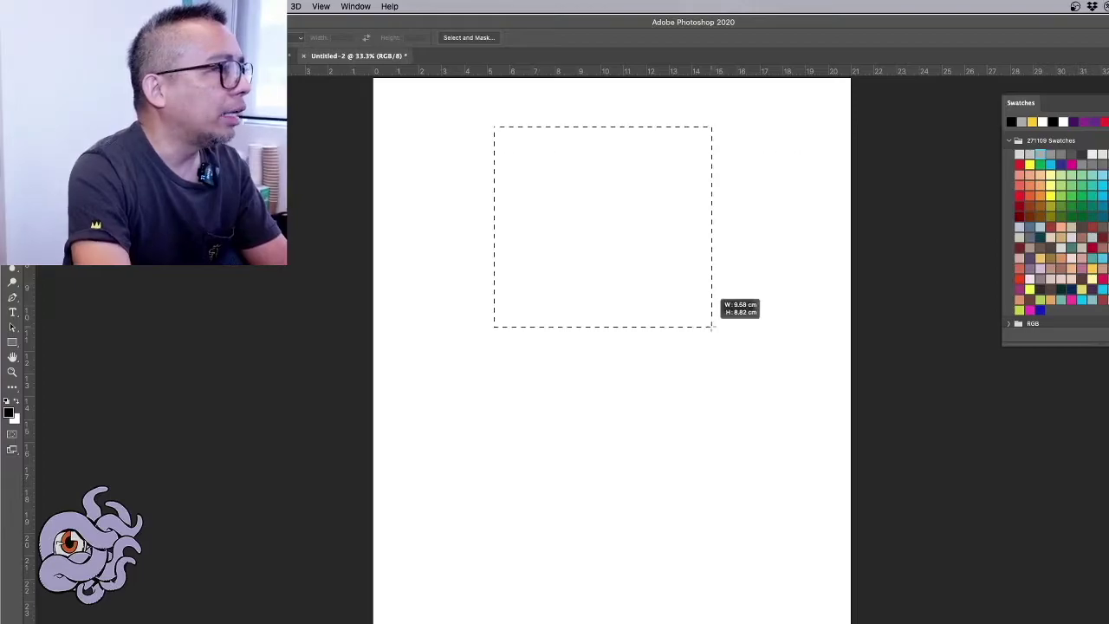
key("g")
left_click(517, 225)
key("ctrl+d")
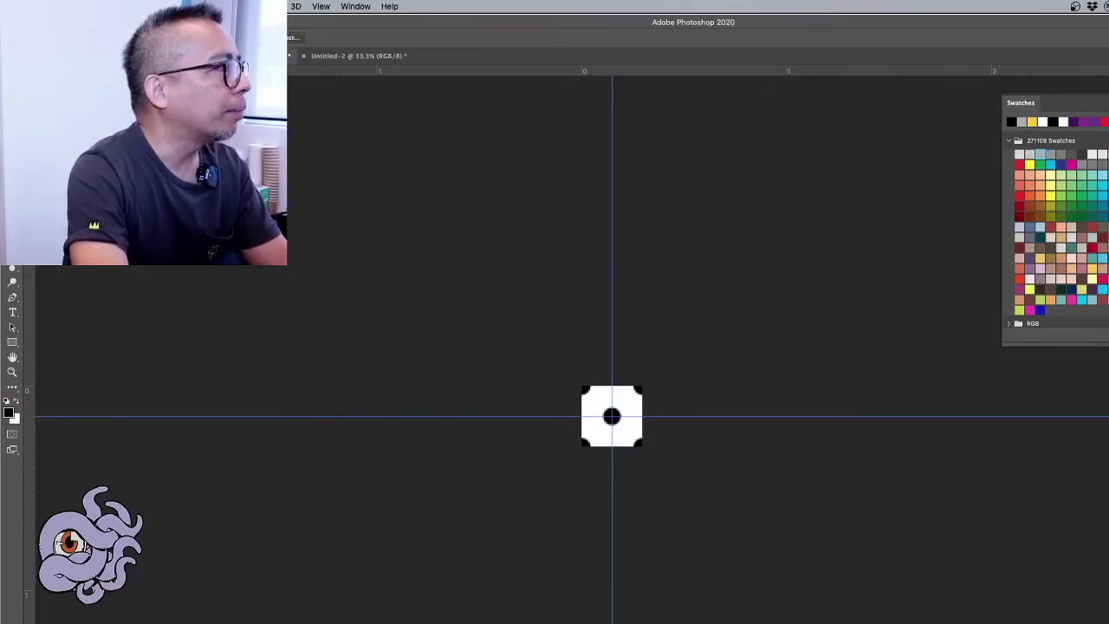
key("ctrl+alt+i")
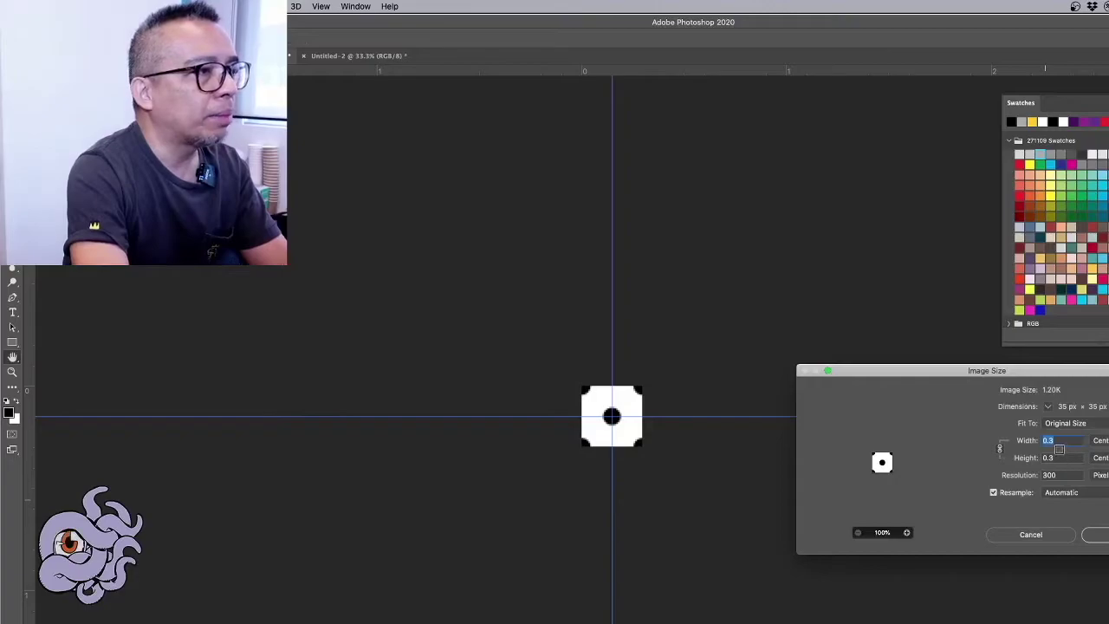
- Shrink the tile to 0.1 cm wide and define it as Pattern 27
type("0.1")
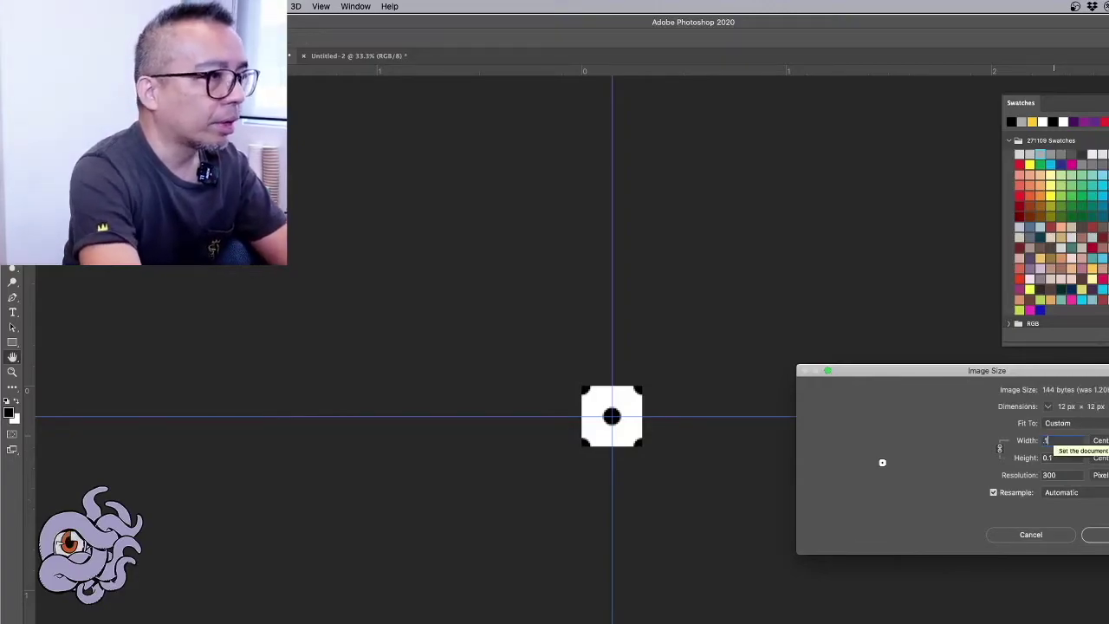
left_click(1100, 537)
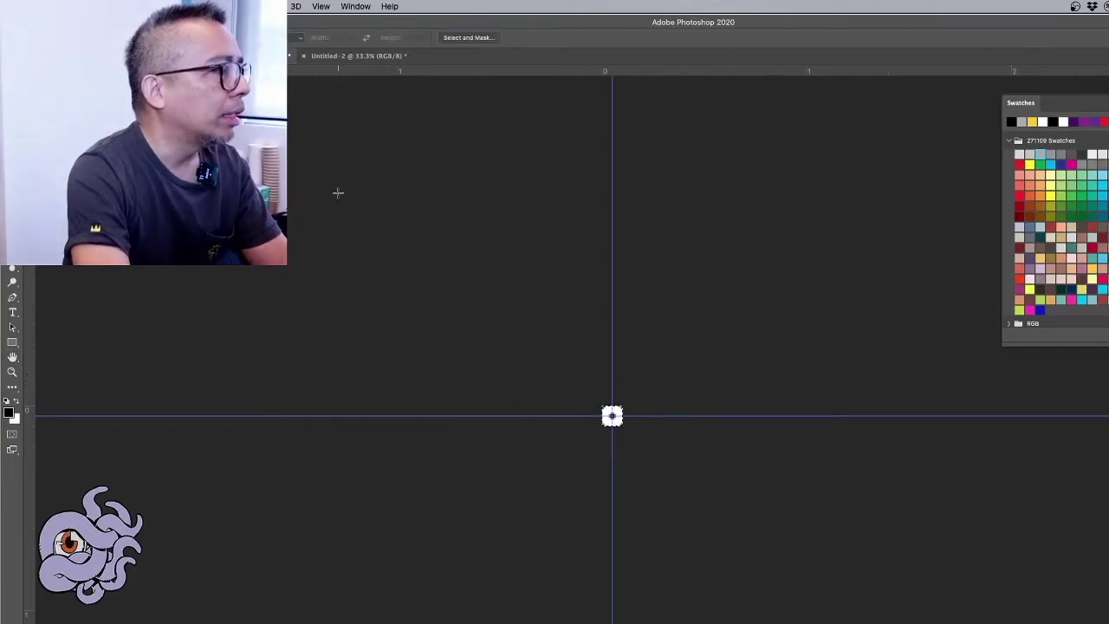
left_click(117, 6)
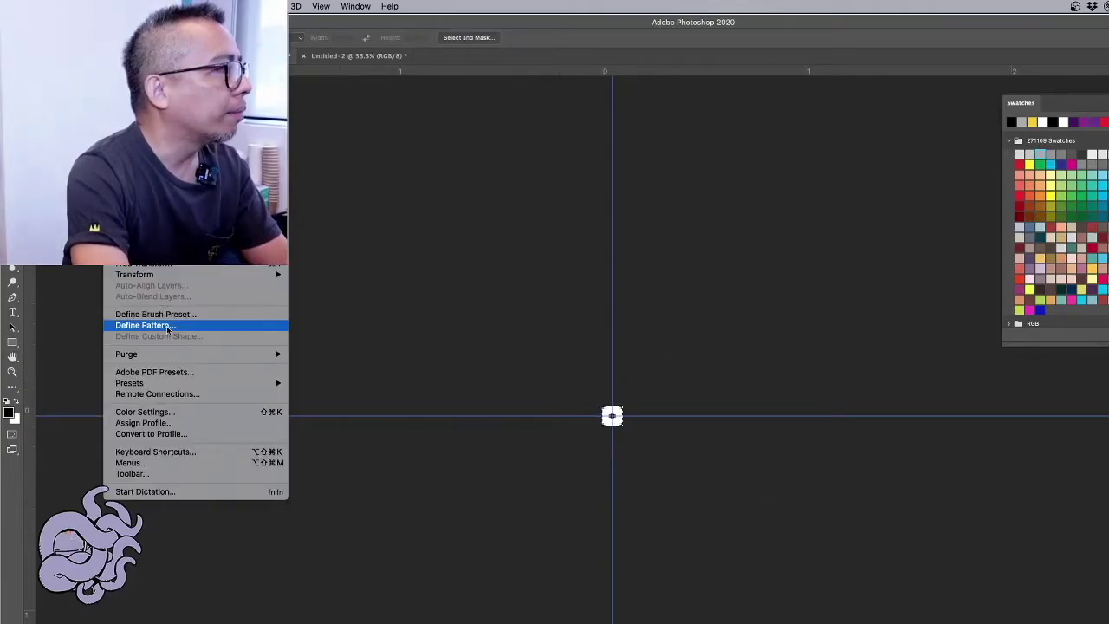
left_click(145, 325)
key("Return")
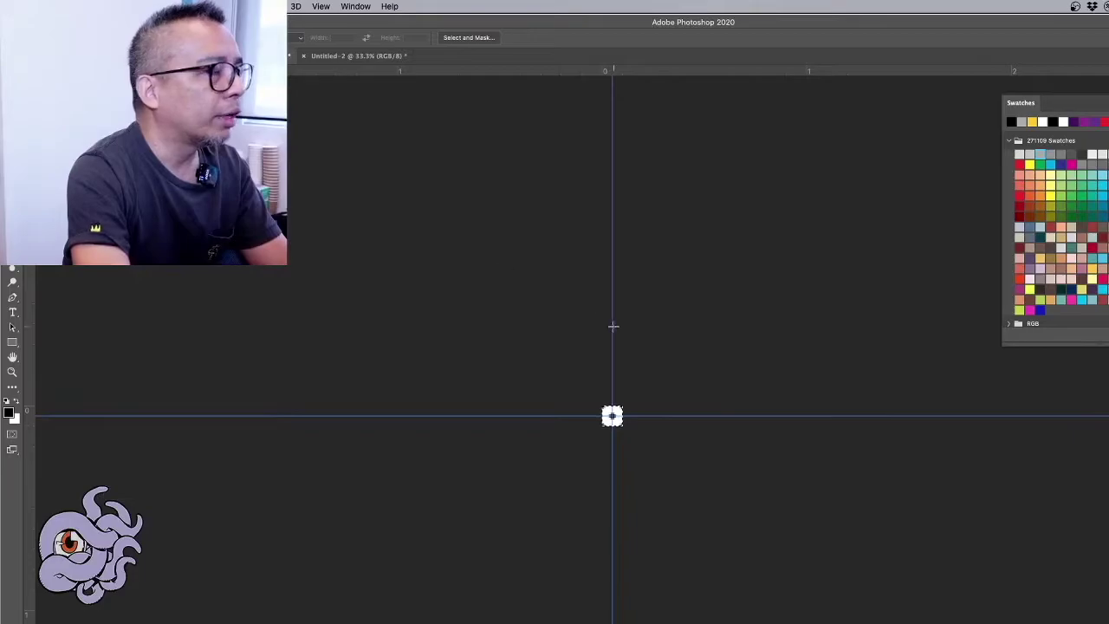
- Fill a rectangle below the first one on the A4 page with the fine grey dot pattern
left_click(384, 55)
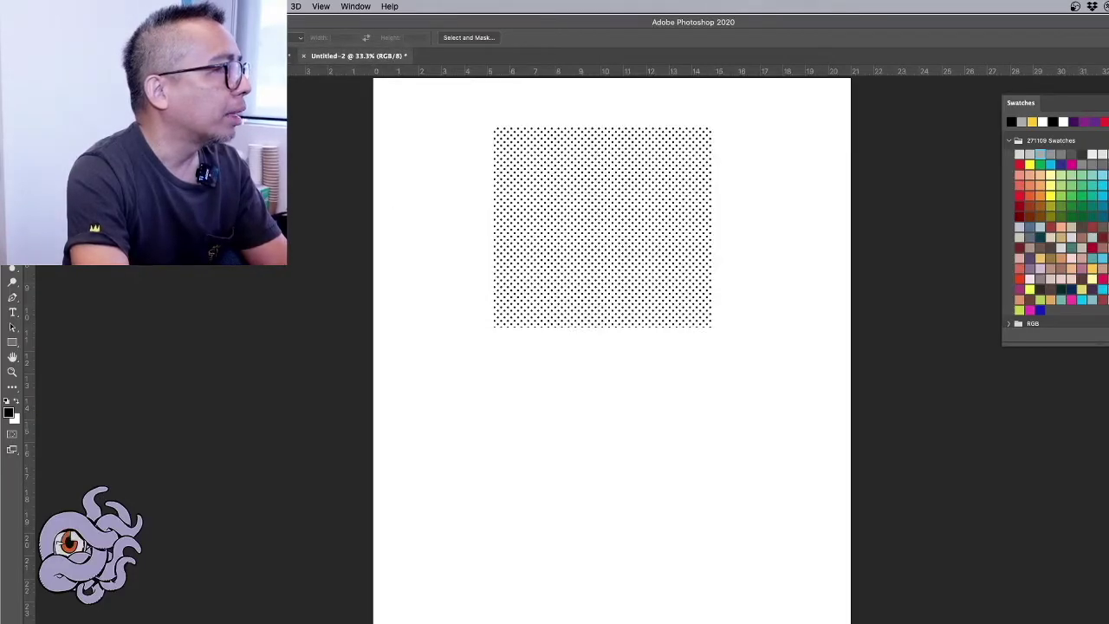
left_click_drag(494, 355, 711, 561)
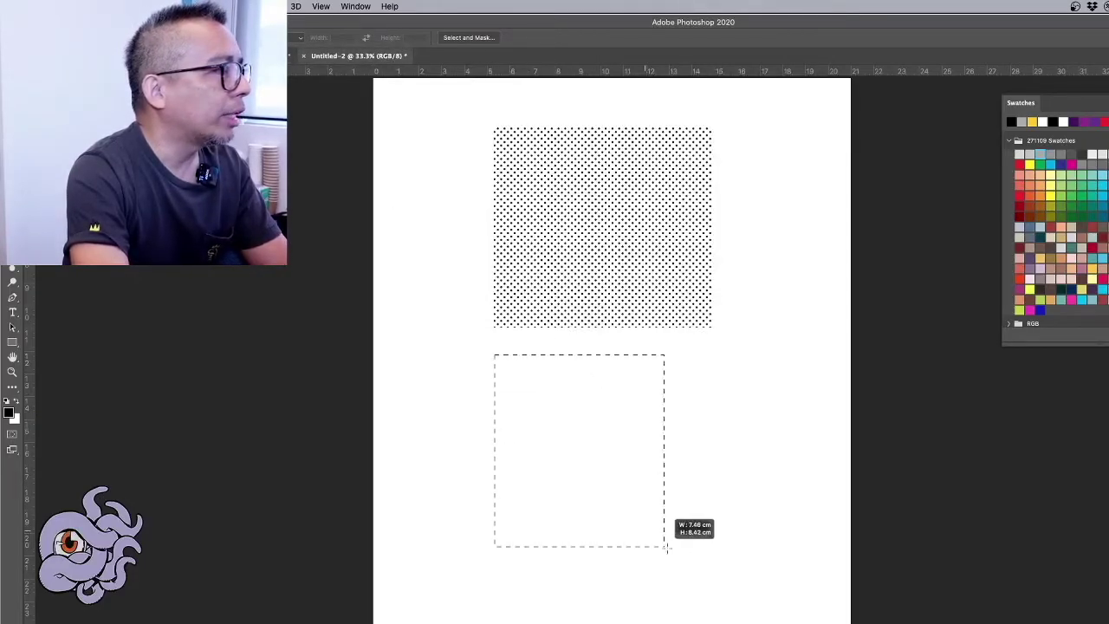
key("g")
left_click(117, 37)
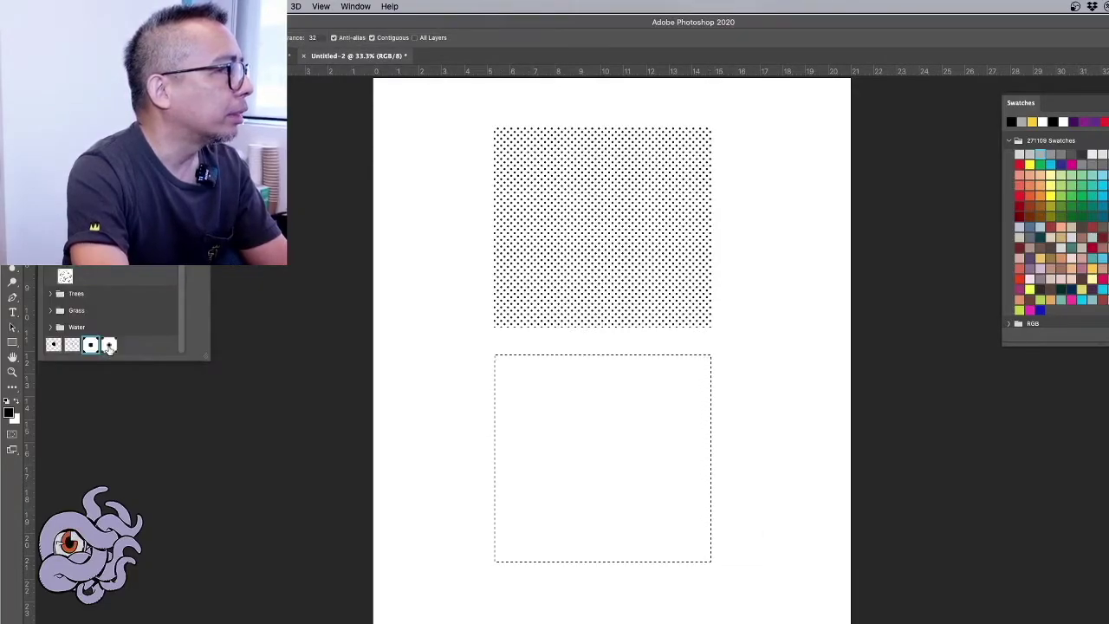
left_click(557, 468)
key("ctrl+d")
- Zoom in to inspect the fine dots, then return to the small dot tile
key("cmd+plus")
key("cmd+plus")
key("cmd+plus")
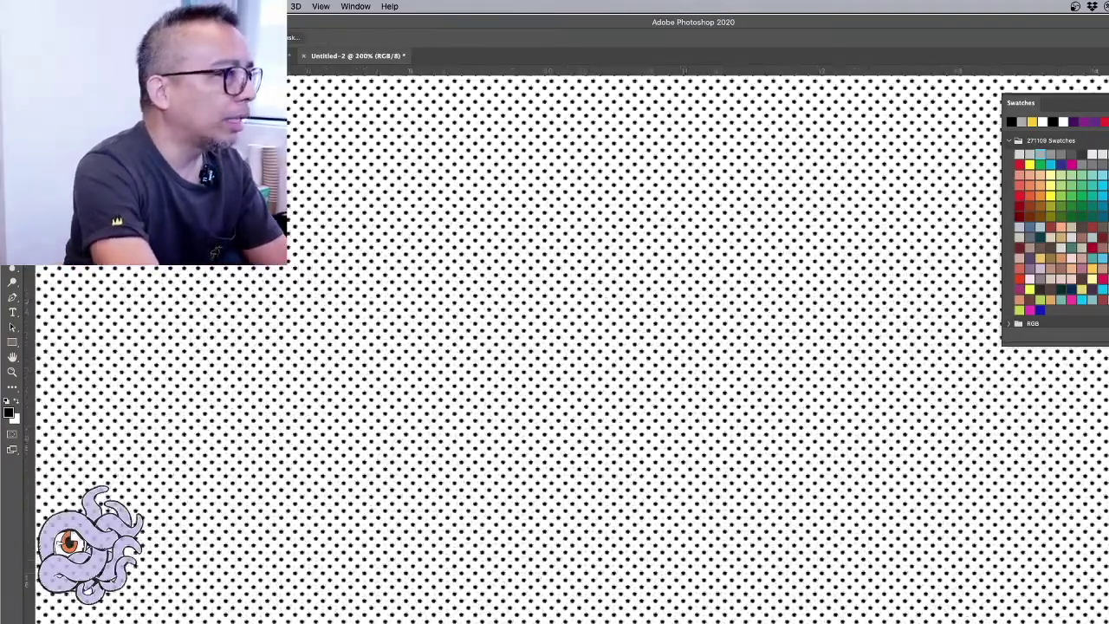
key("cmd+plus")
key("cmd+plus")
key("cmd+plus")
key("cmd+plus")
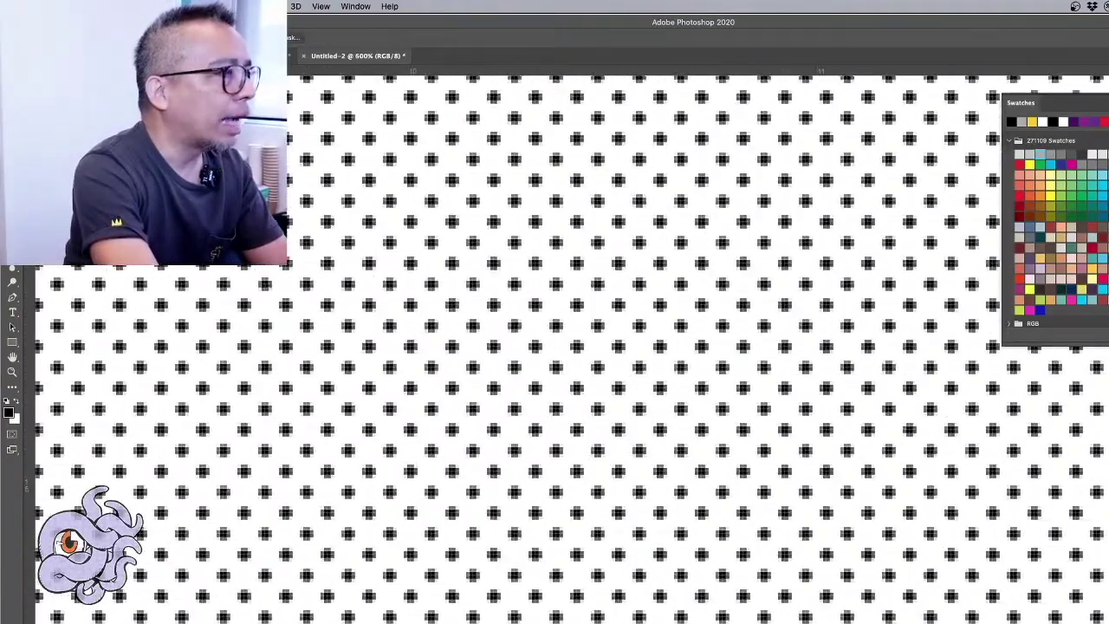
key("cmd+minus")
key("cmd+minus")
key("cmd+minus")
key("cmd+minus")
key("cmd+minus")
key("cmd+minus")
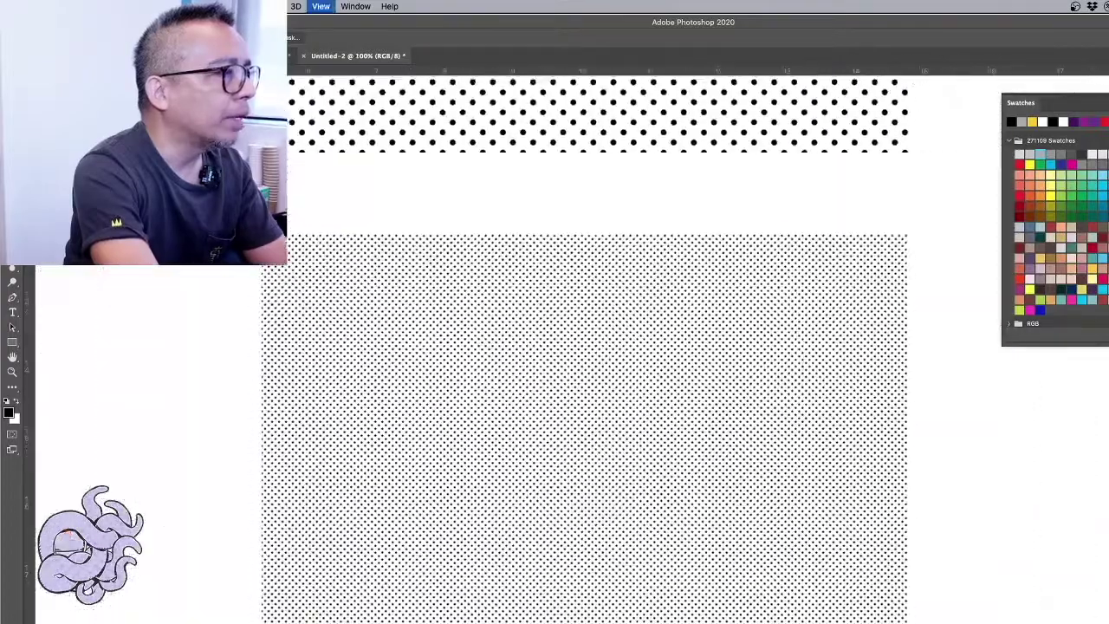
key("super+minus")
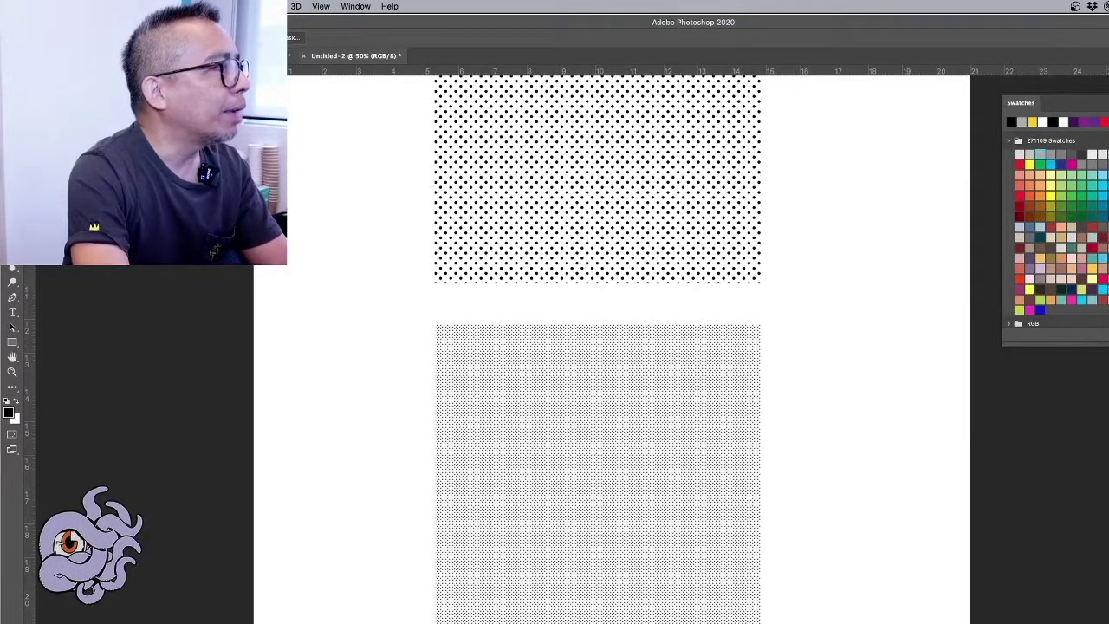
key("ctrl+Tab")
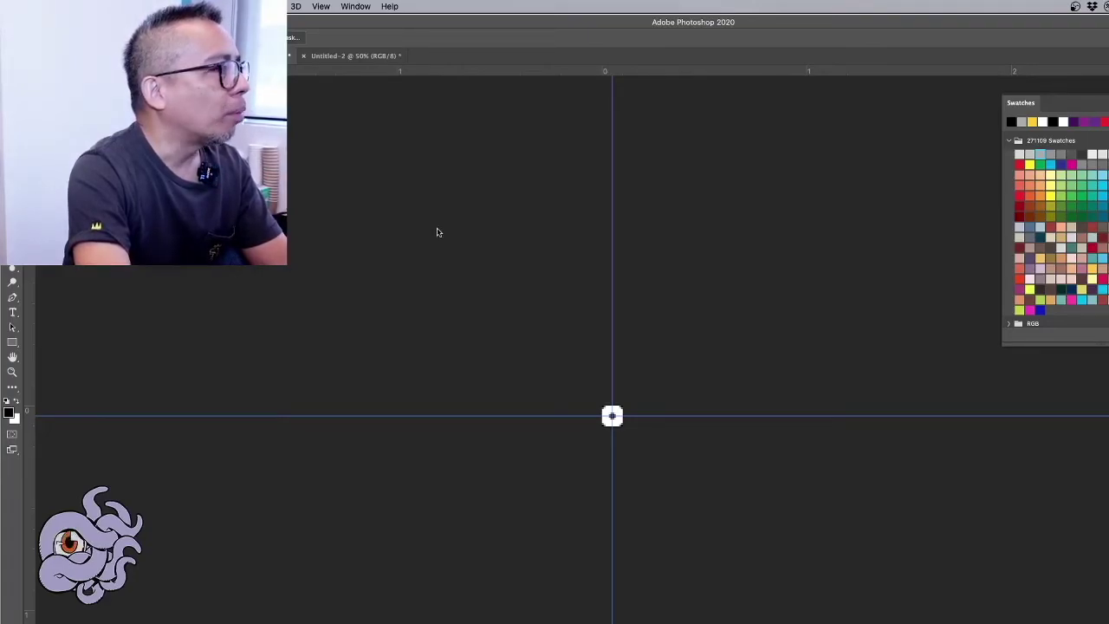
- Resize the tile to 0.5 inch wide (59 px), comparing before and after with undo/redo
key("ctrl+alt+i")
type(".5")
key("Return")
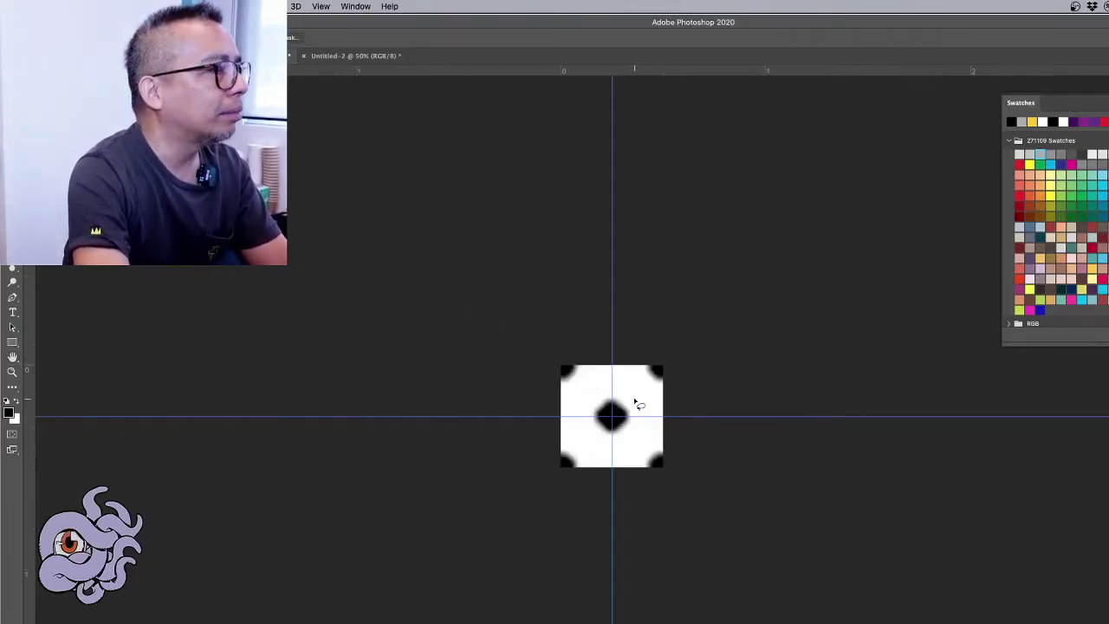
key("ctrl+z")
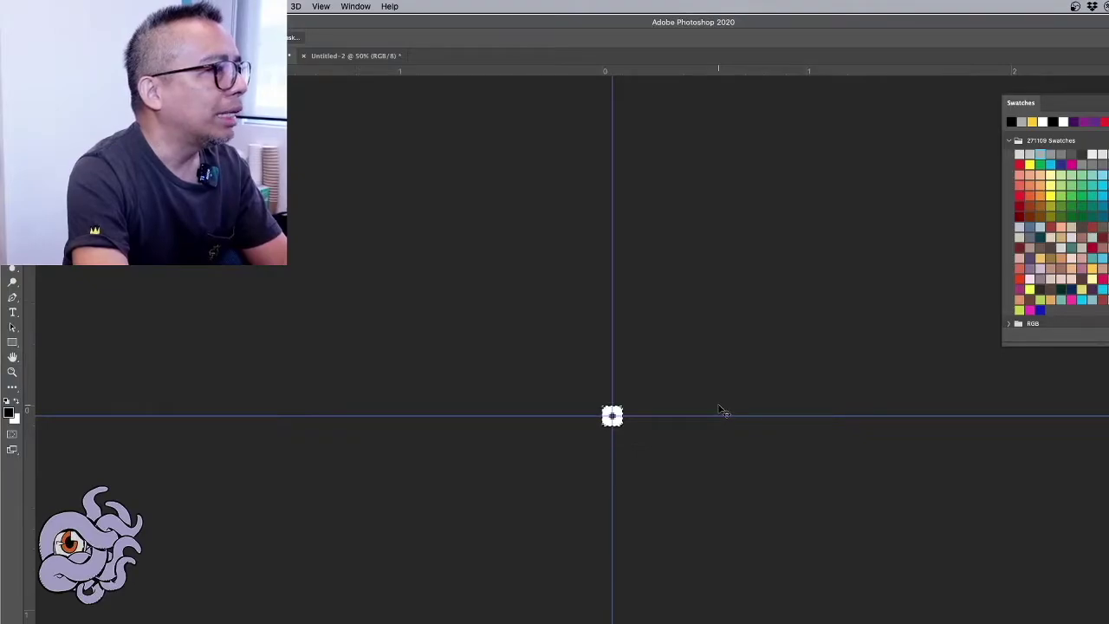
key("ctrl+shift+z")
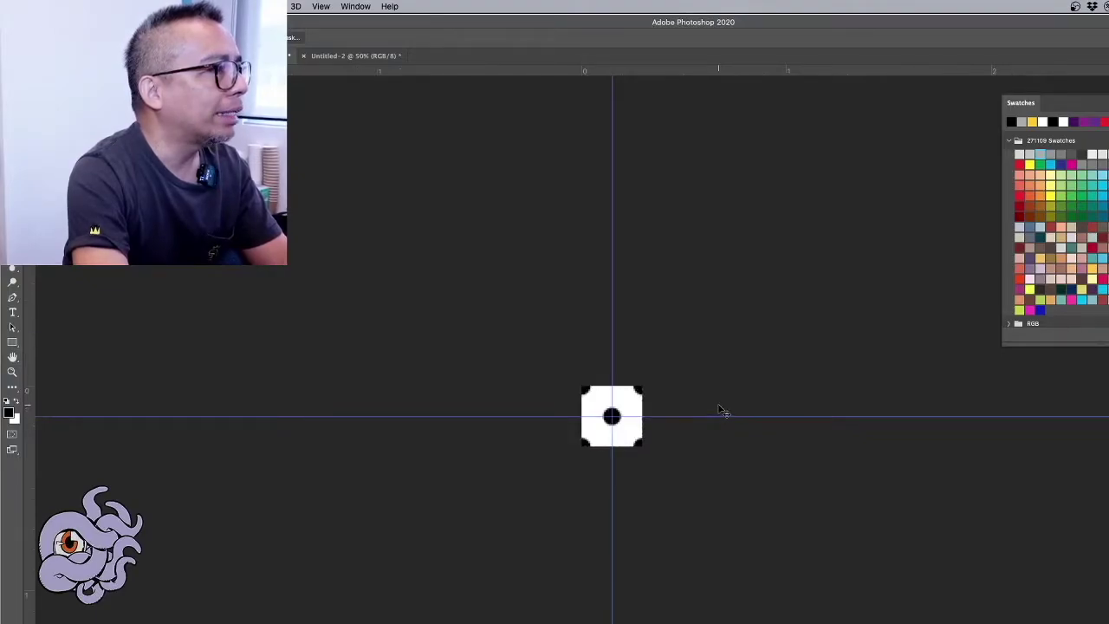
key("ctrl+plus")
key("ctrl+minus")
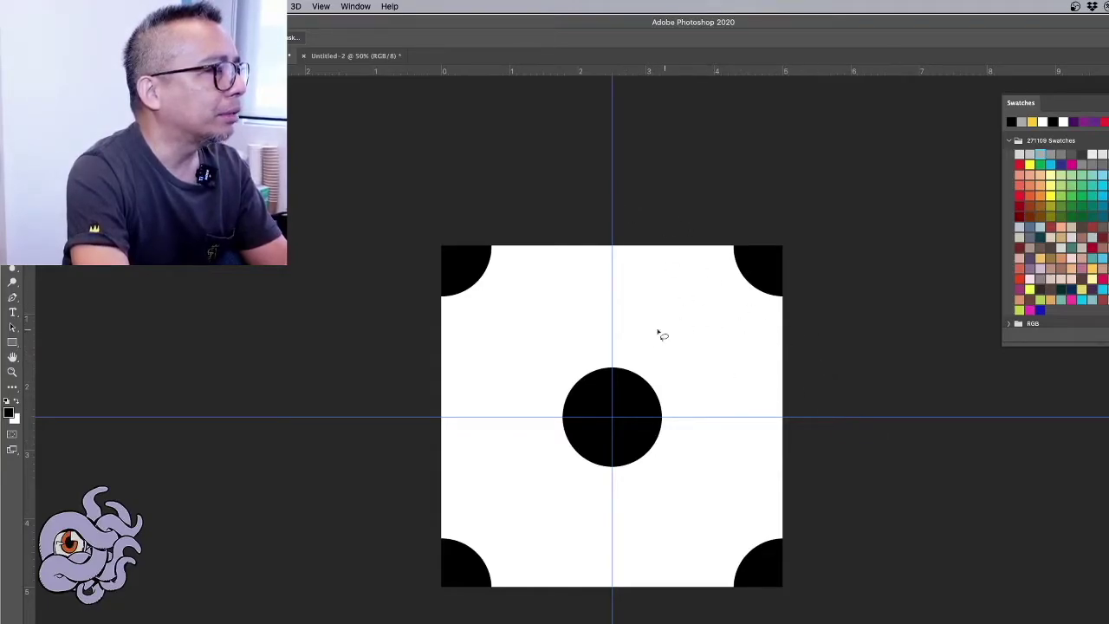
key("F5")
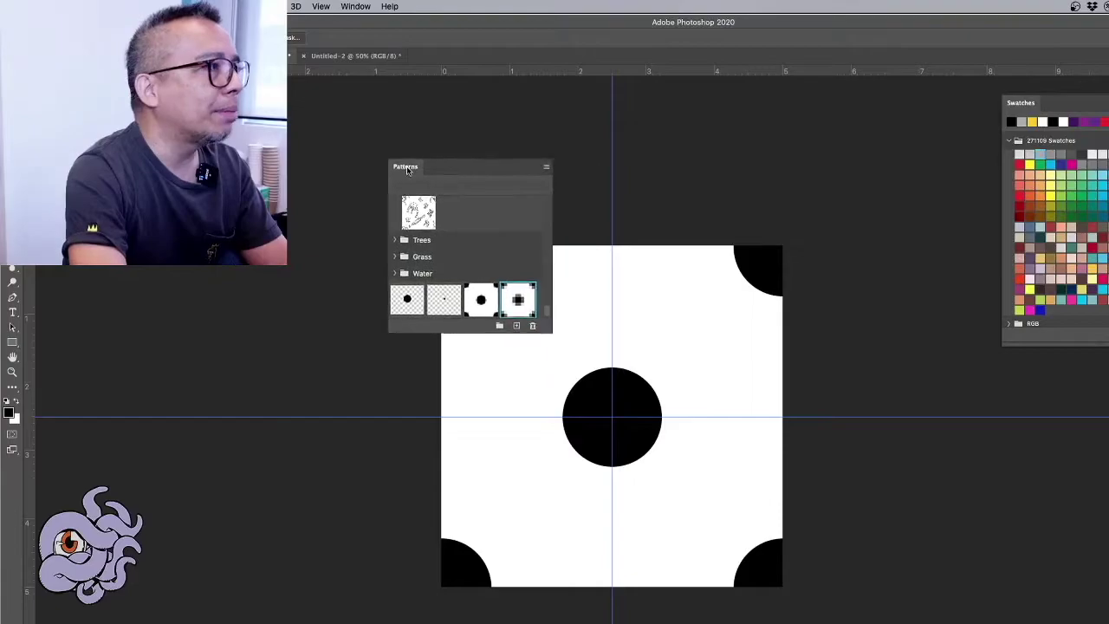
- Enlarge and reposition the Patterns list, then marquee a tall rectangle right of the second fill
mouse_move(527, 340)
left_mouse_down()
mouse_move(753, 623)
mouse_move(660, 622)
left_mouse_up()
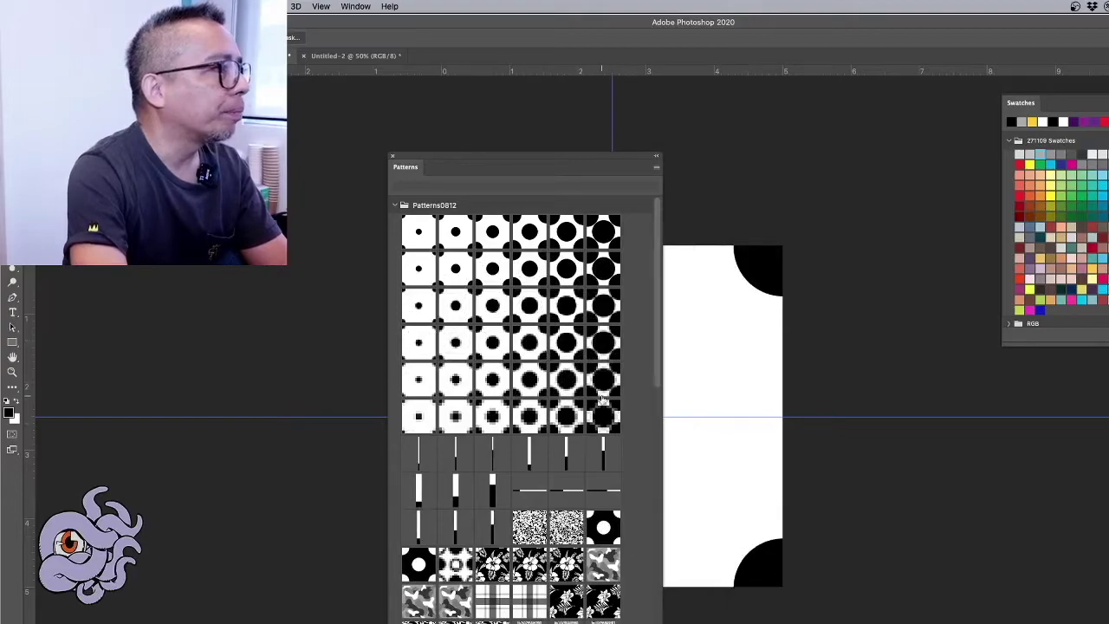
left_click_drag(484, 154, 304, 139)
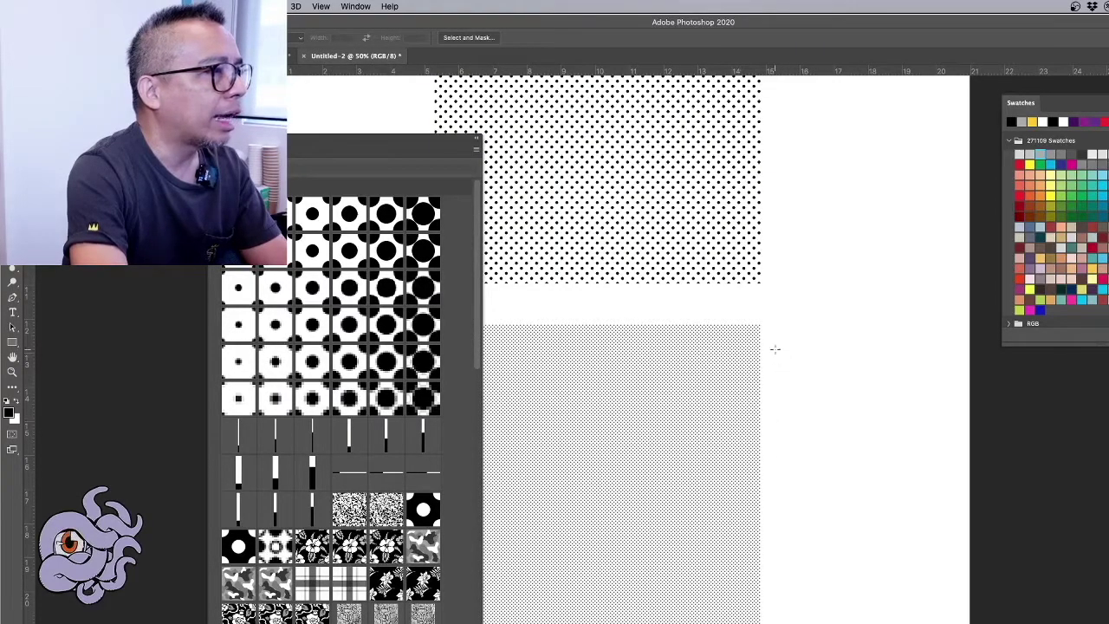
left_click_drag(772, 326, 949, 621)
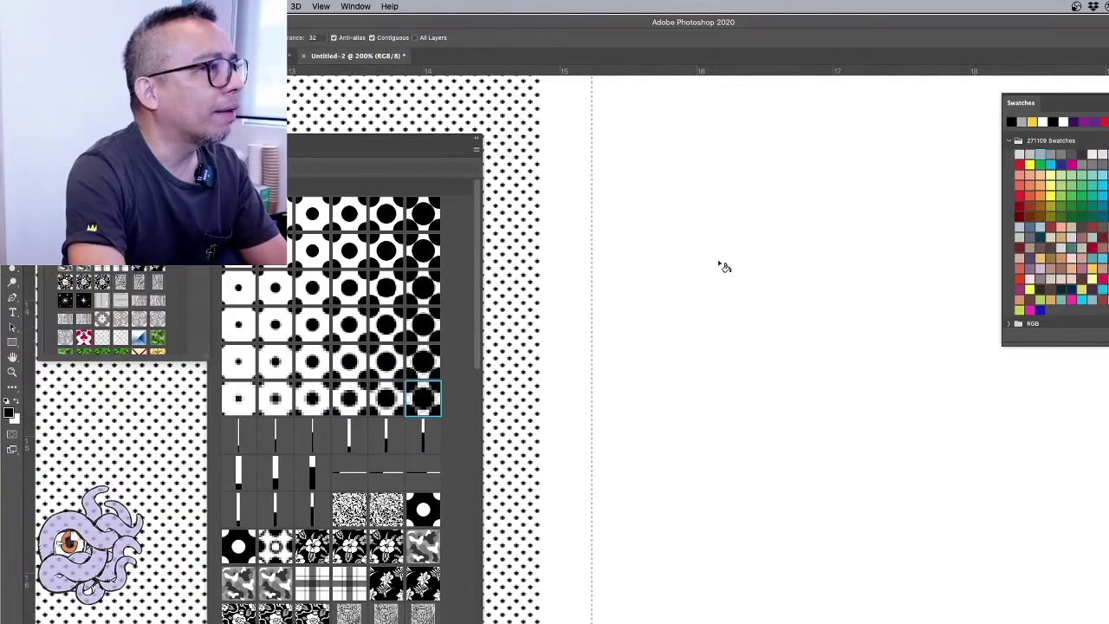
- Paint Bucket the new rectangle with a denser, darker dot pattern, trying several tiles first
left_click(721, 266)
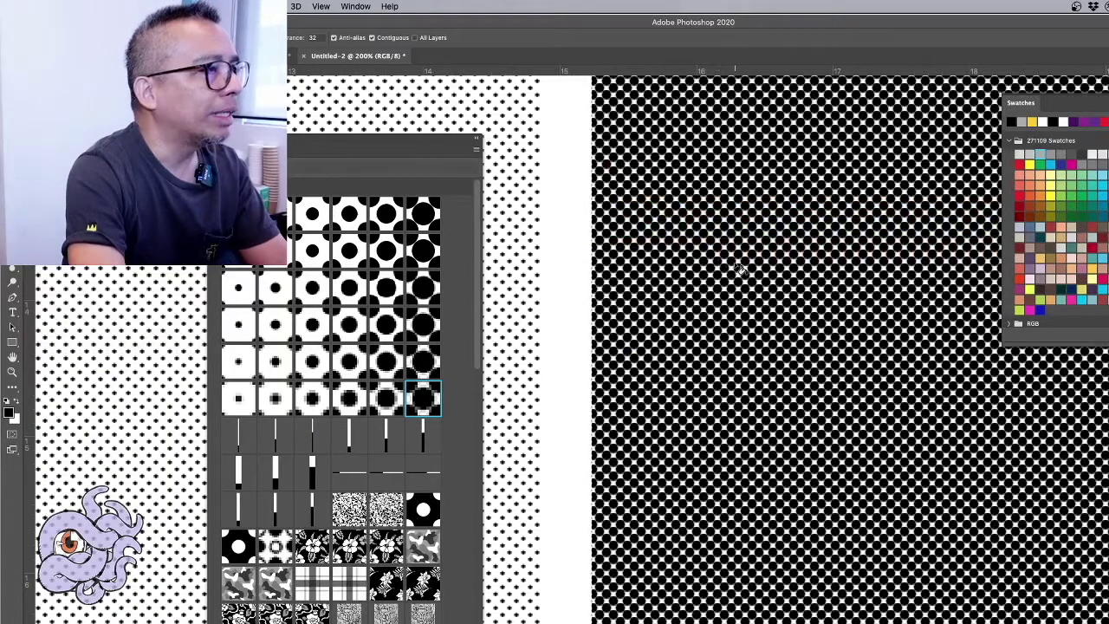
key("ctrl+z")
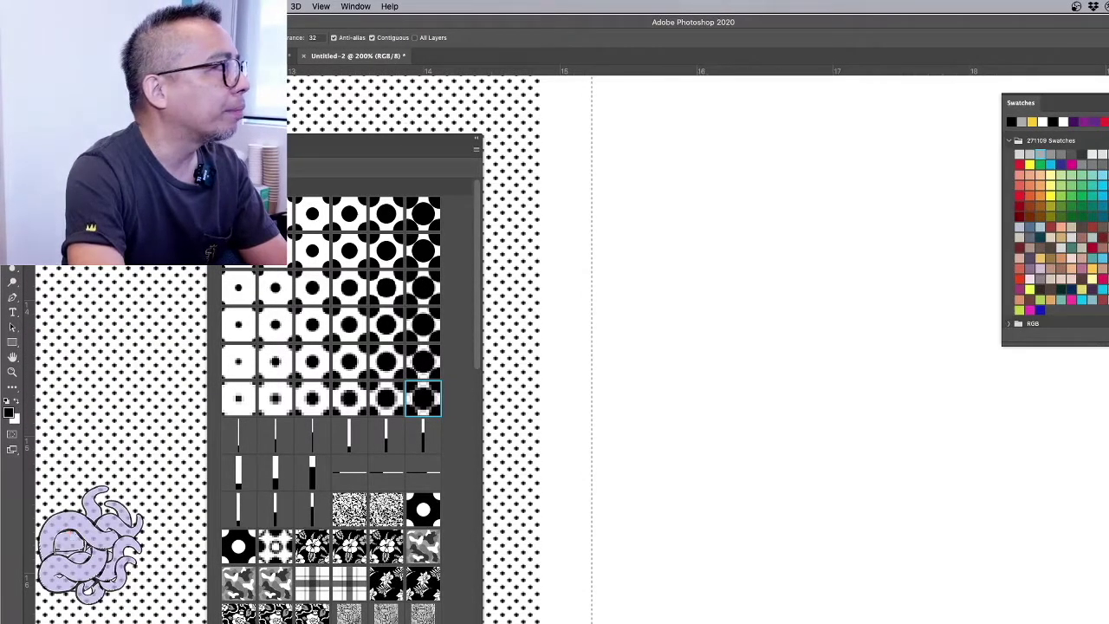
left_click(666, 248)
key("ctrl+z")
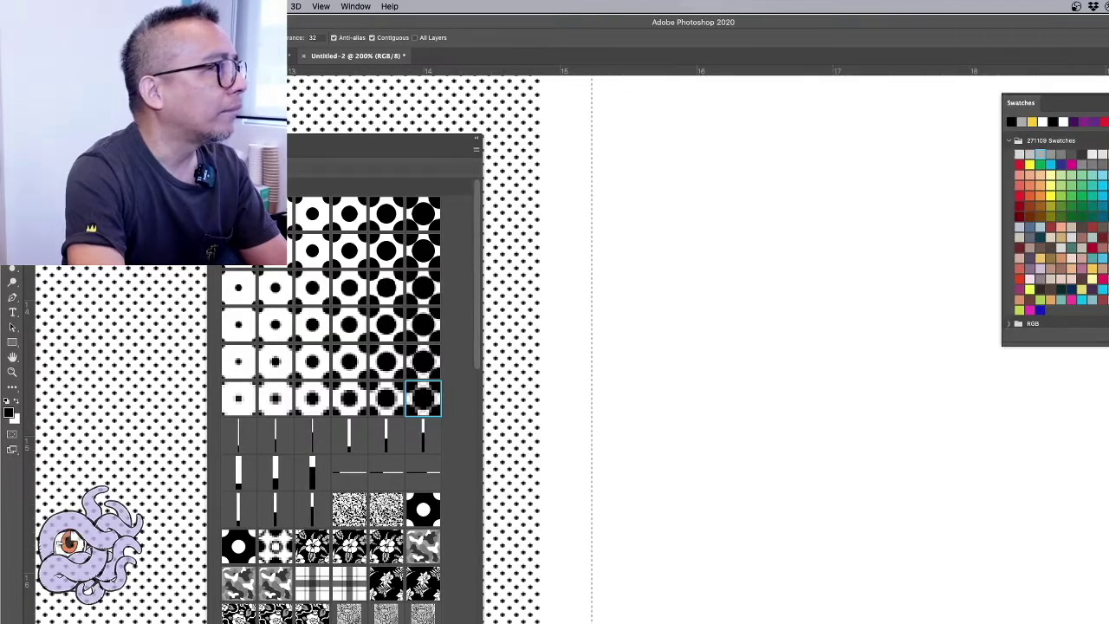
left_click(715, 261)
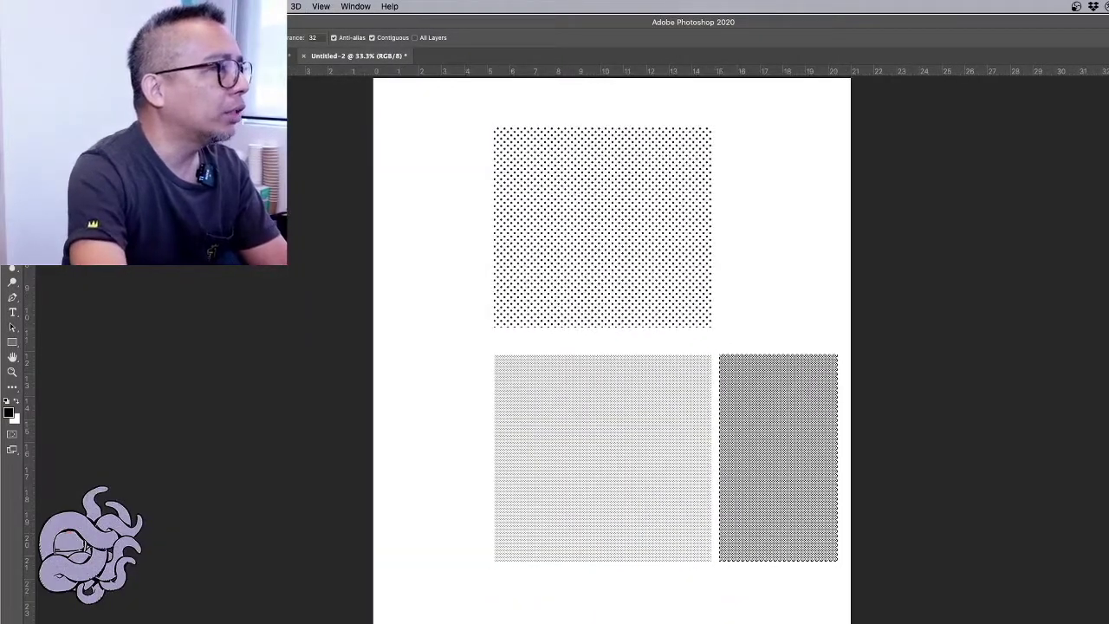
- Scribble white eraser streaks across the pattern rectangles' top-left corners while zoomed in
key("m")
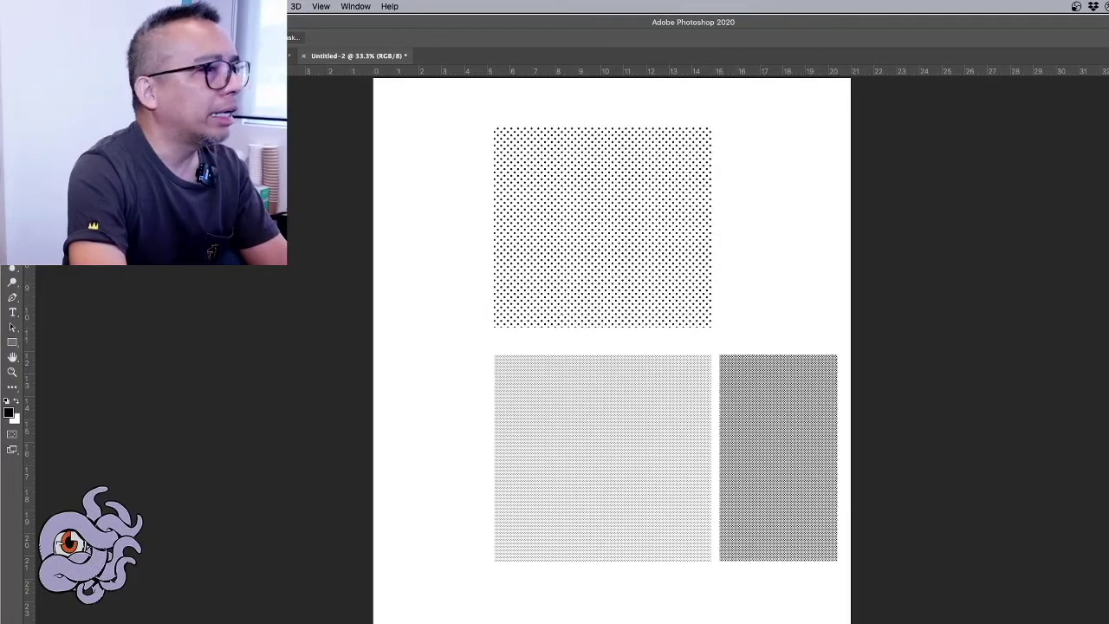
key("e")
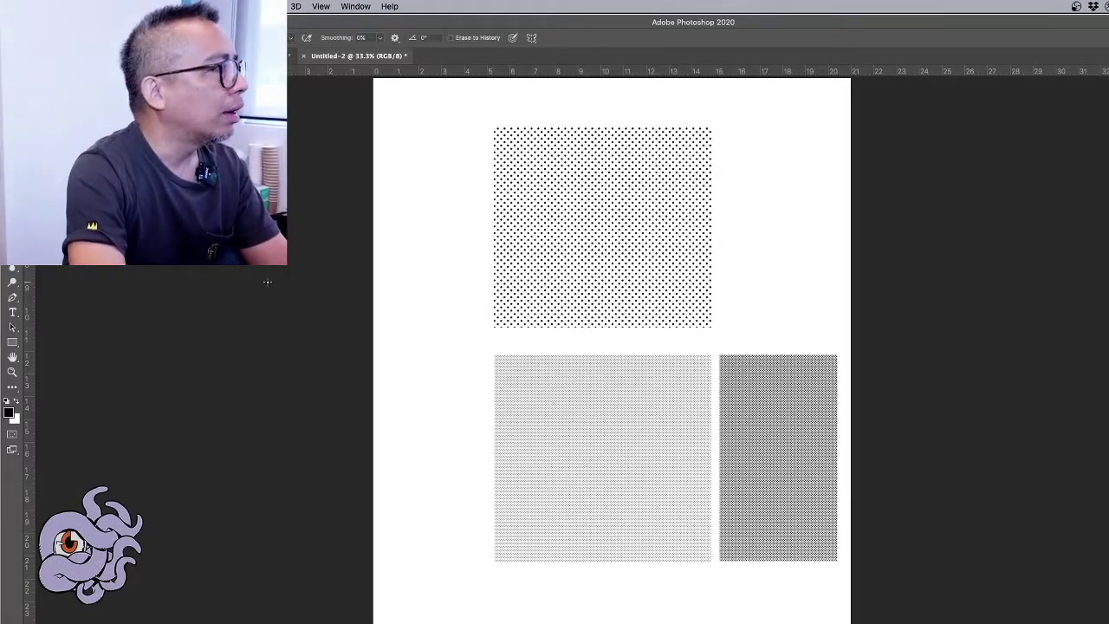
key("ctrl+plus")
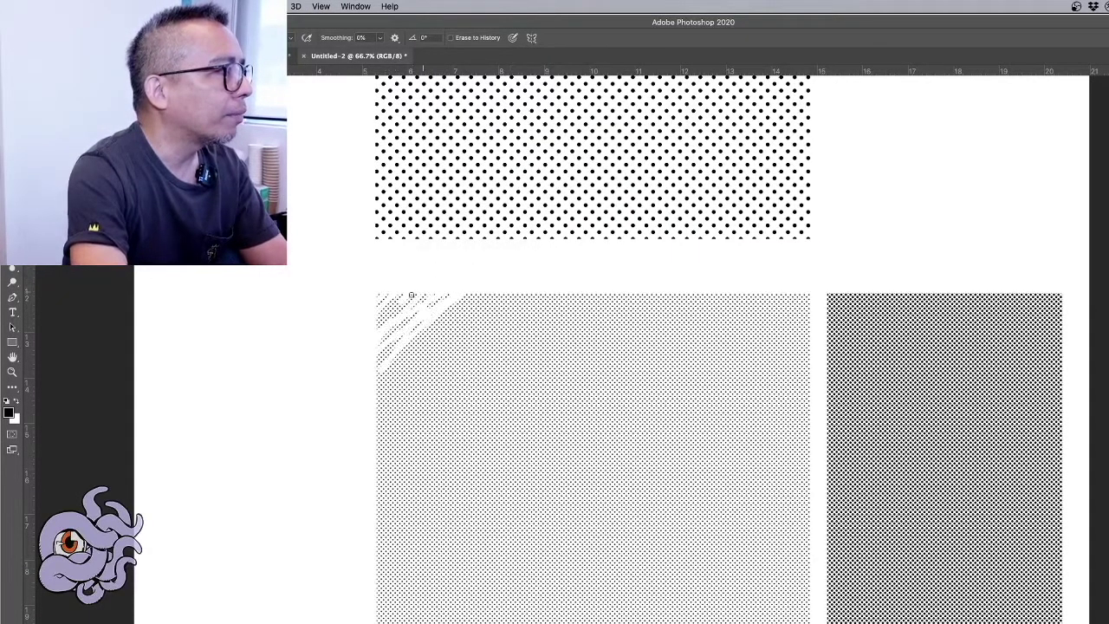
left_click_drag(446, 303, 439, 369)
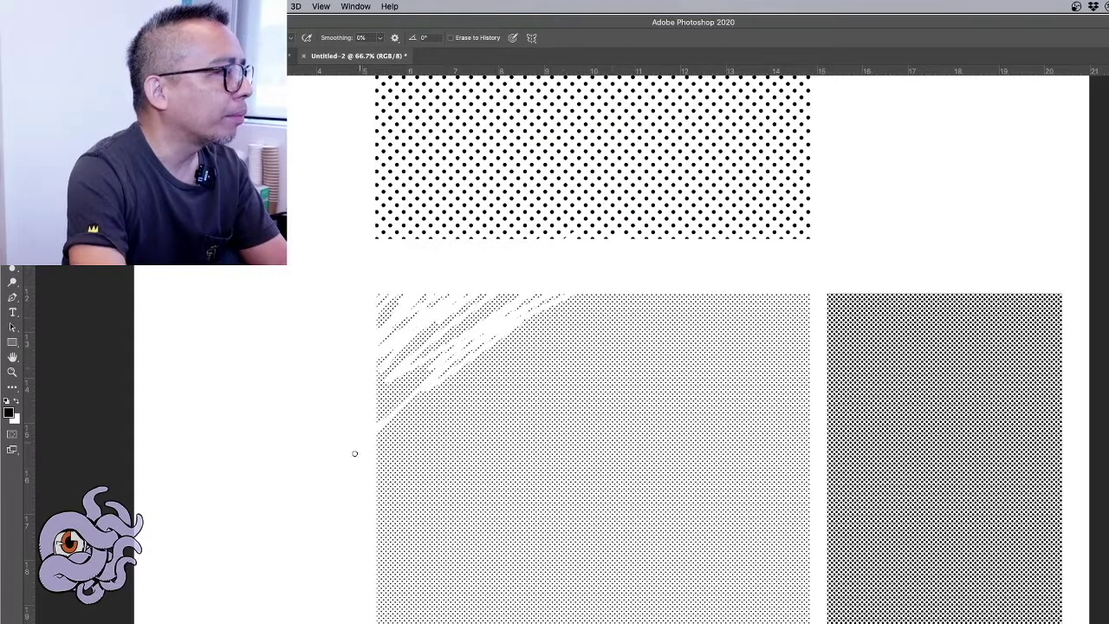
left_click_drag(980, 254, 817, 349)
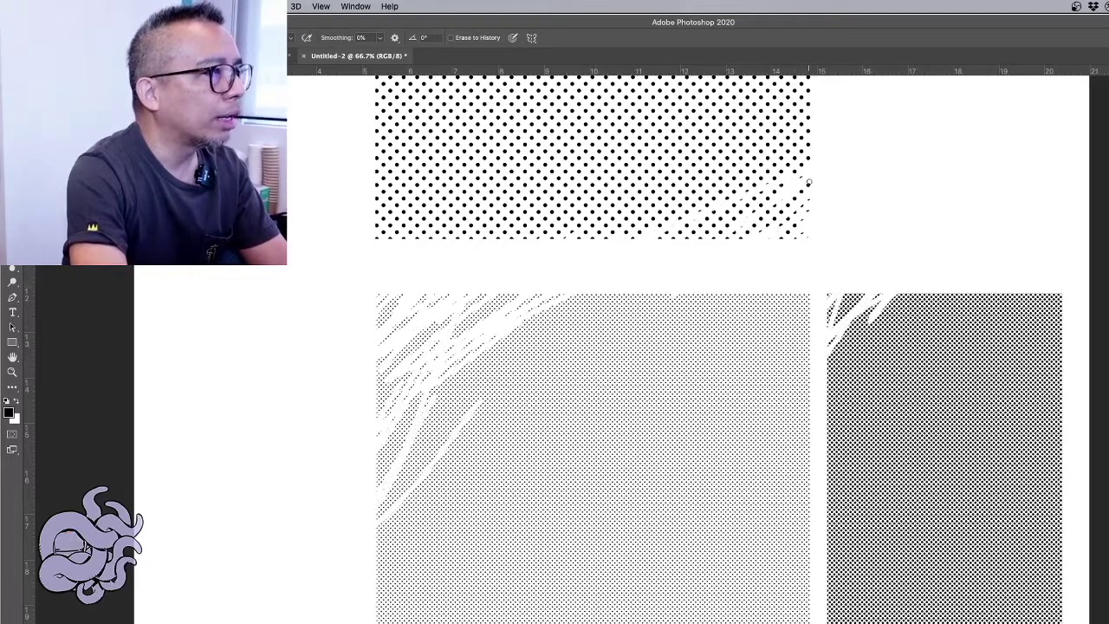
key("super+minus")
key("super+minus")
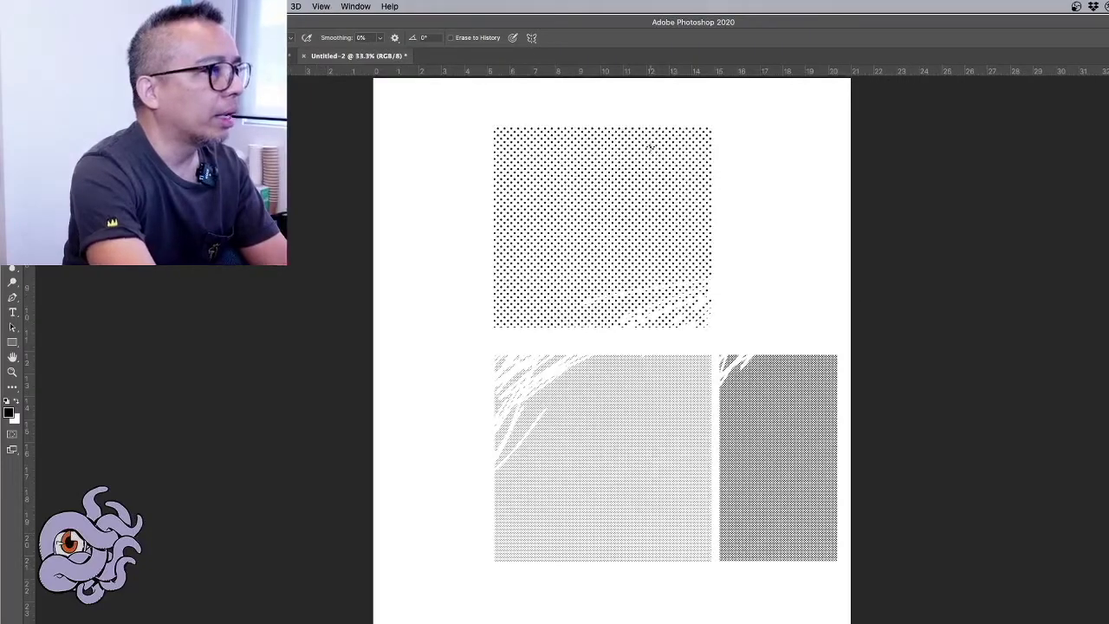